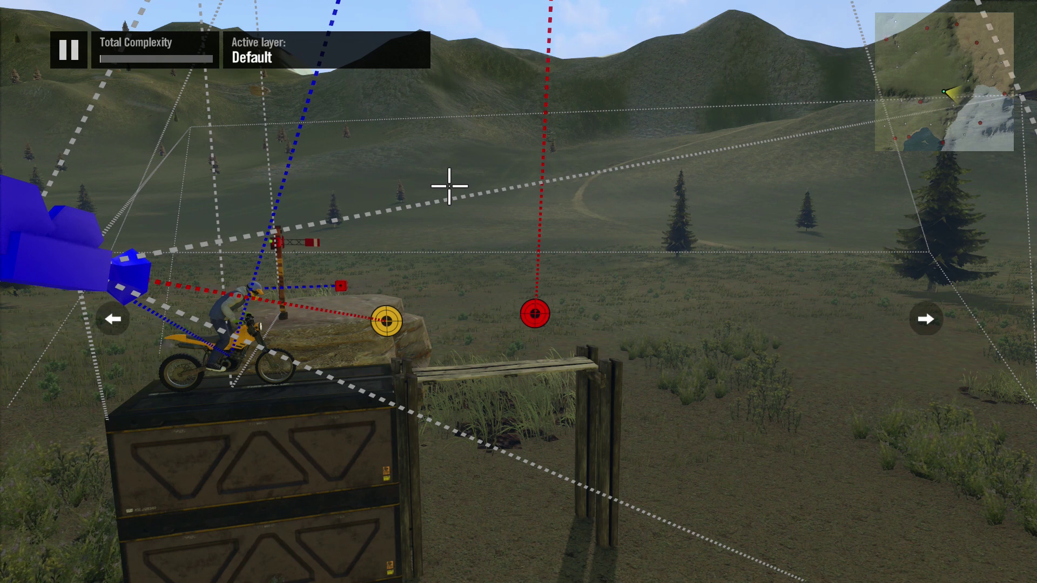
- Add a Break event from the Triggers & Events tools and place it above the wooden plank bridge
{"action": "key", "text": "Tab"}
{"action": "key", "text": "Return"}
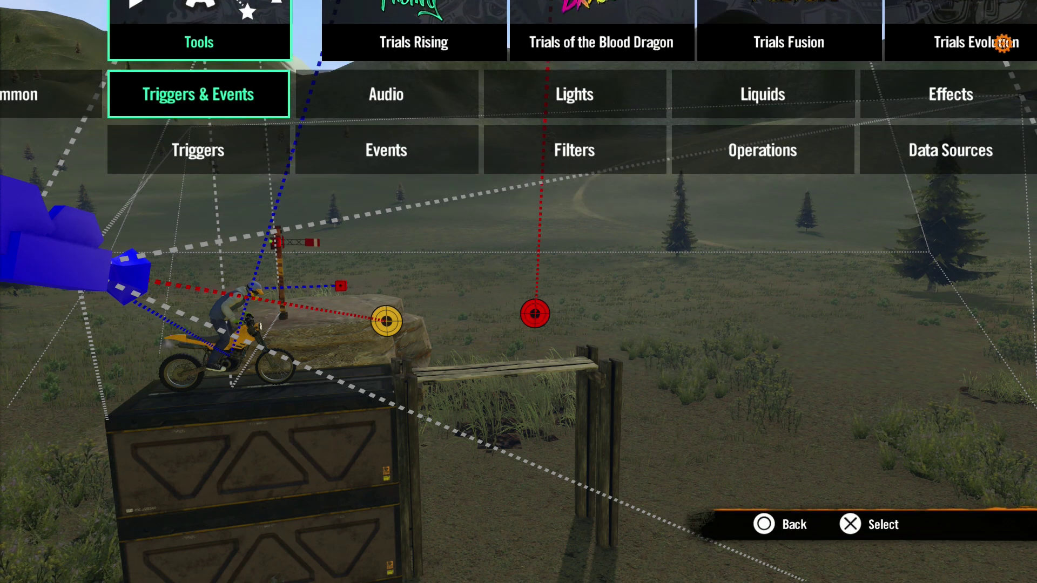
{"action": "key", "text": "Down"}
{"action": "key", "text": "Right"}
{"action": "key", "text": "Down"}
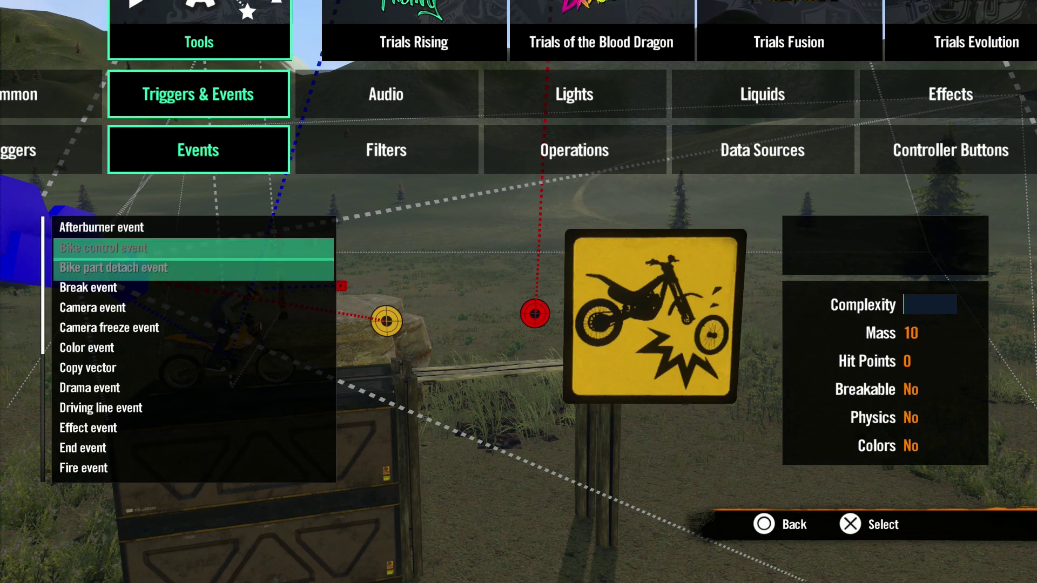
{"action": "key", "text": "Down"}
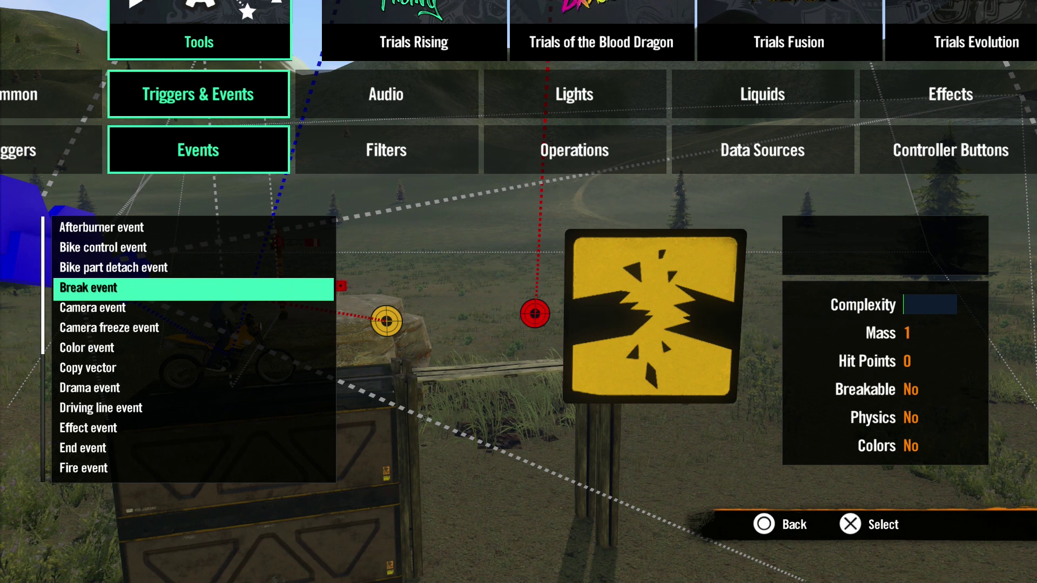
{"action": "key", "text": "Return"}
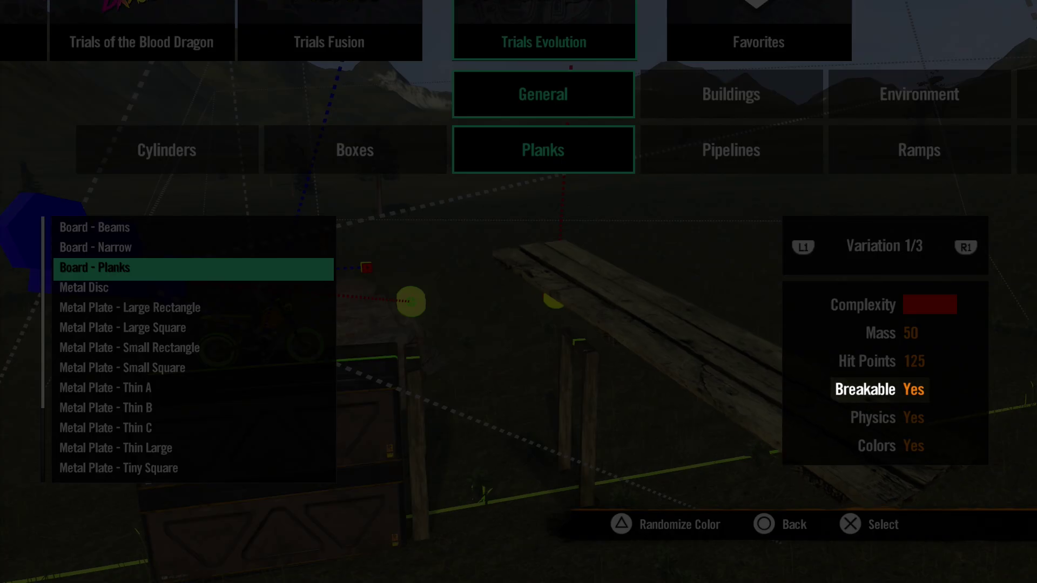
{"action": "key", "text": "Return"}
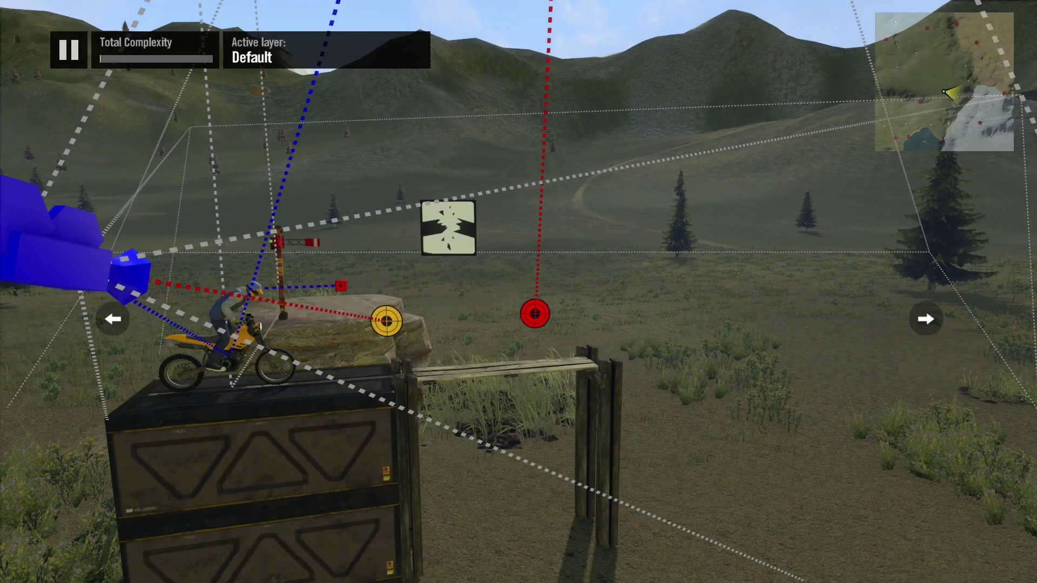
- Set the wooden plank spanning the two supports as the Break event's target object
{"action": "key", "text": "Return"}
{"action": "key", "text": "Down"}
{"action": "key", "text": "Down"}
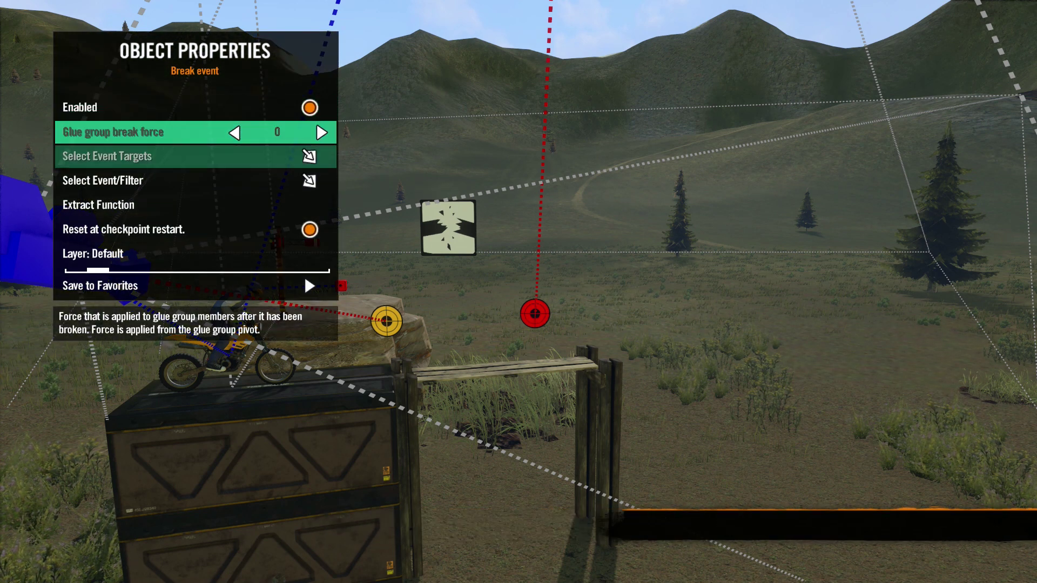
{"action": "key", "text": "Down"}
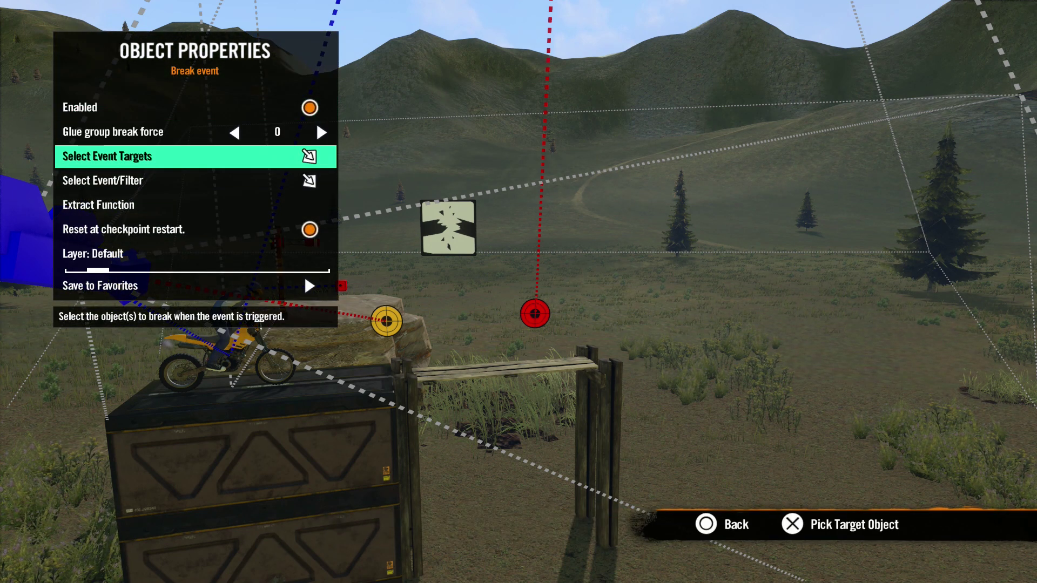
{"action": "key", "text": "Return"}
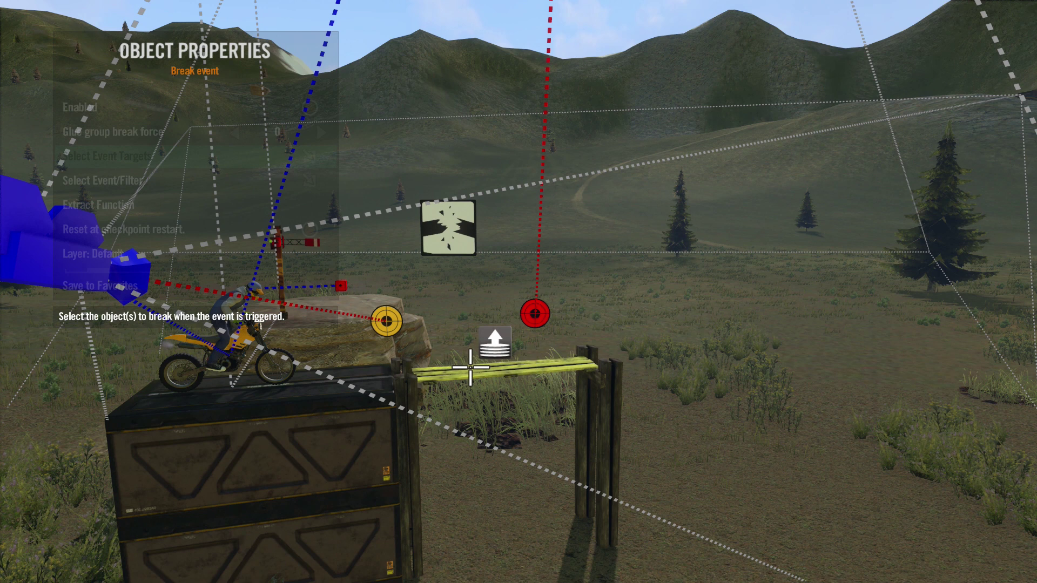
{"action": "key", "text": "Return"}
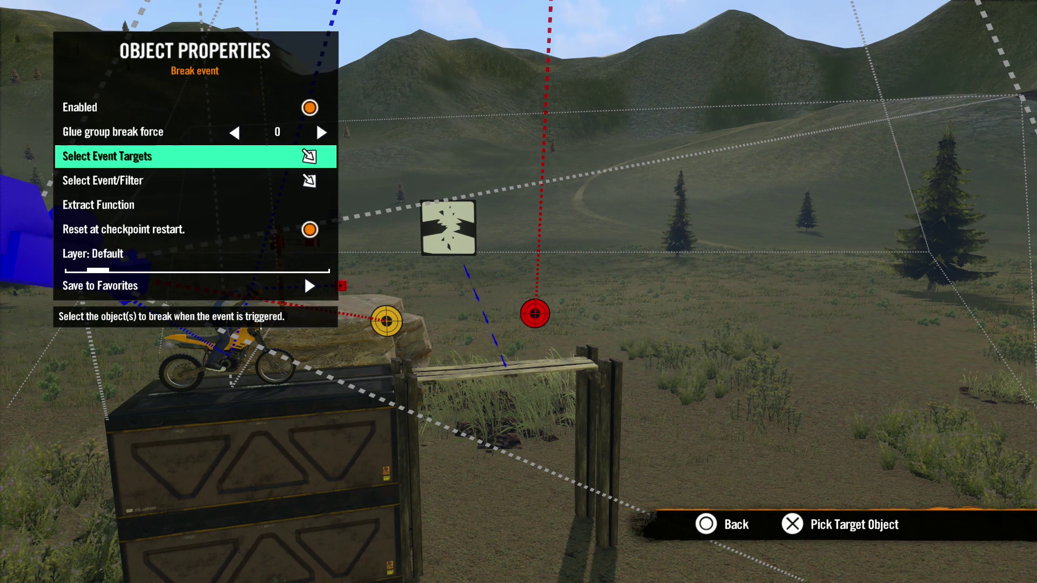
{"action": "key", "text": "Escape"}
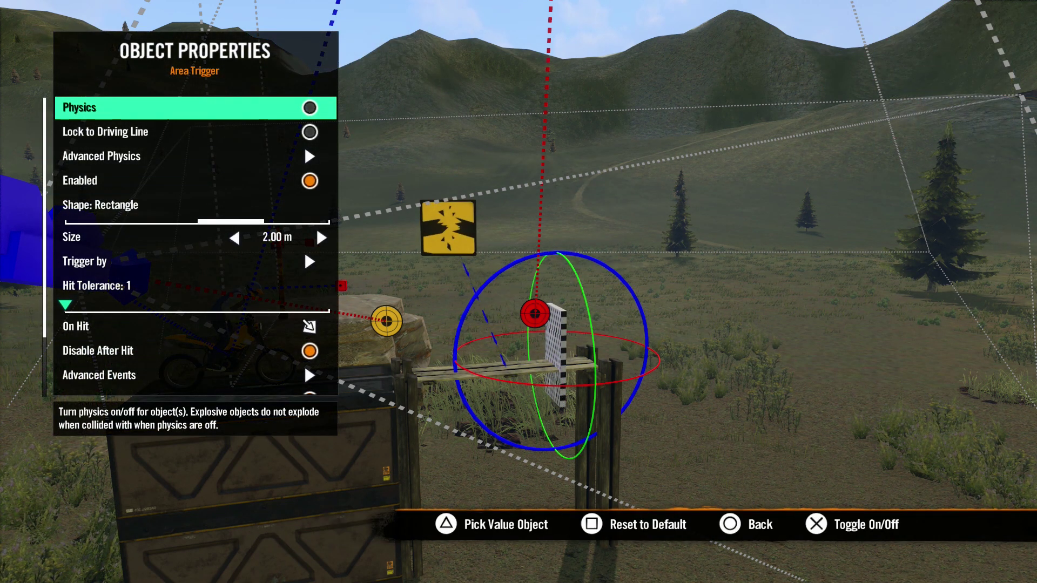
- Link the Area Trigger's On Hit impulse to the Break event above the plank bridge
{"action": "key", "text": "Down"}
{"action": "key", "text": "Down"}
{"action": "key", "text": "Down"}
{"action": "key", "text": "Down"}
{"action": "key", "text": "Down"}
{"action": "key", "text": "Down"}
{"action": "key", "text": "Down"}
{"action": "key", "text": "Down"}
{"action": "key", "text": "Return"}
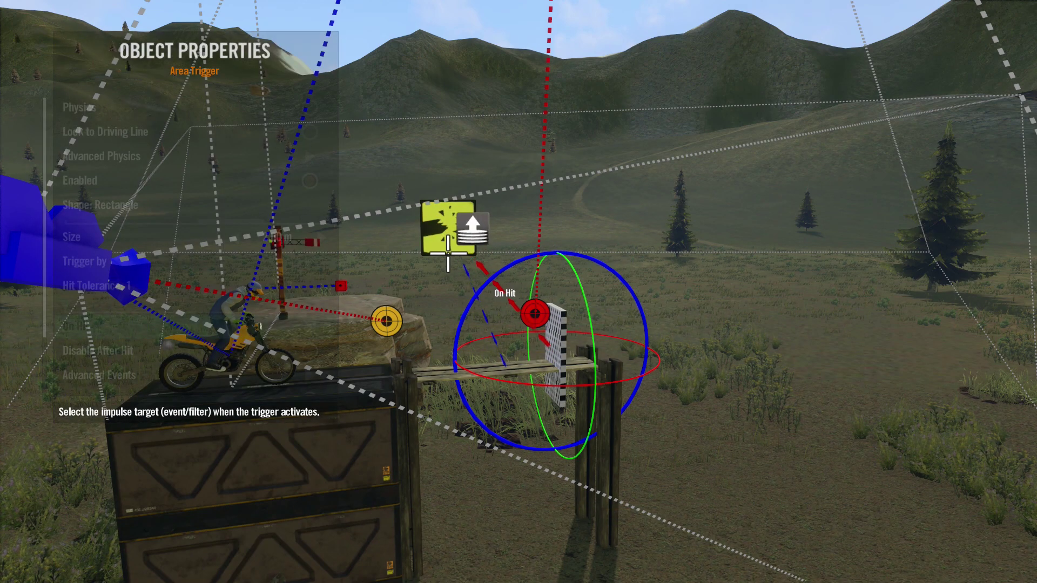
{"action": "key", "text": "Return"}
{"action": "key", "text": "Escape"}
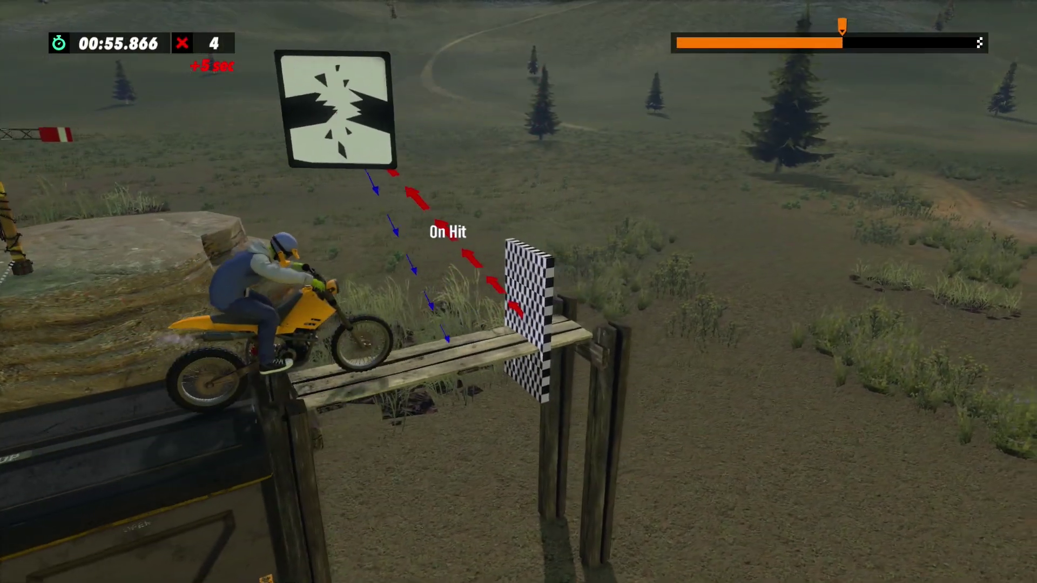
- Test-ride the bike across the plank bridge and into the area trigger
{"action": "key", "text": "Up"}
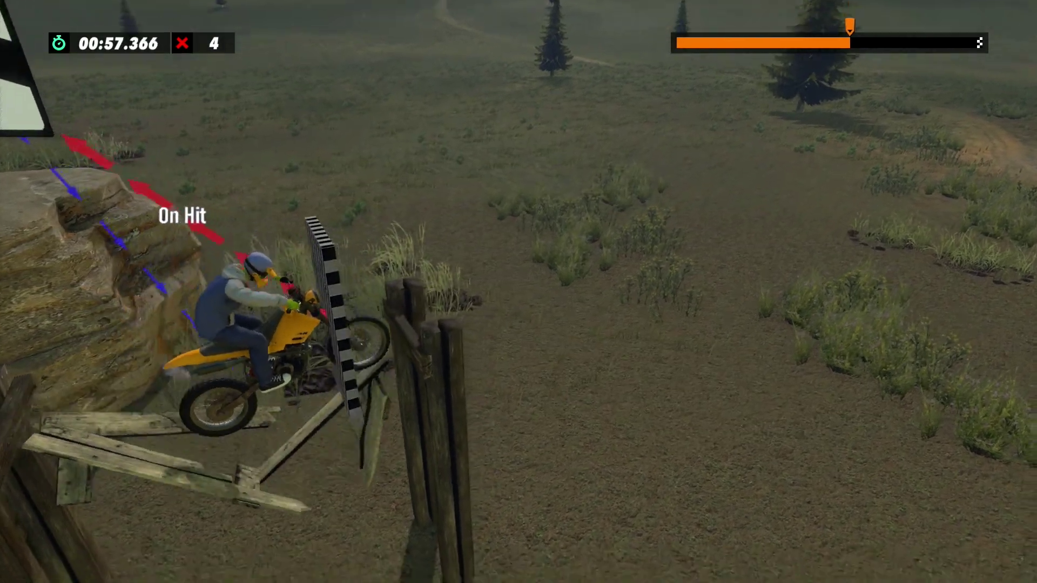
{"action": "key", "text": "Up"}
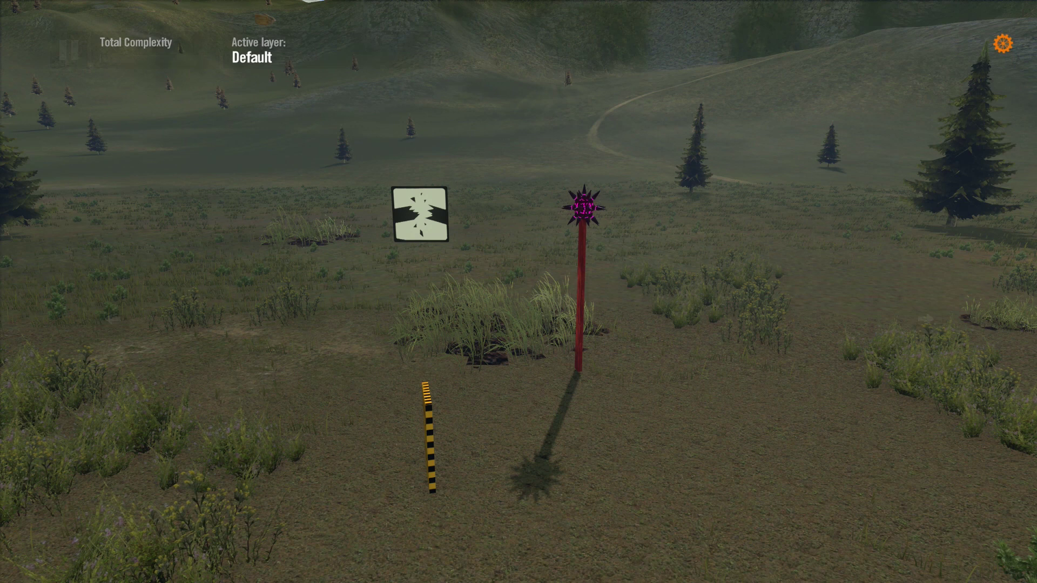
- Set the spiked ball on the red pole as the target of the Break event beside it
{"action": "key", "text": "Return"}
{"action": "key", "text": "Down"}
{"action": "key", "text": "Down"}
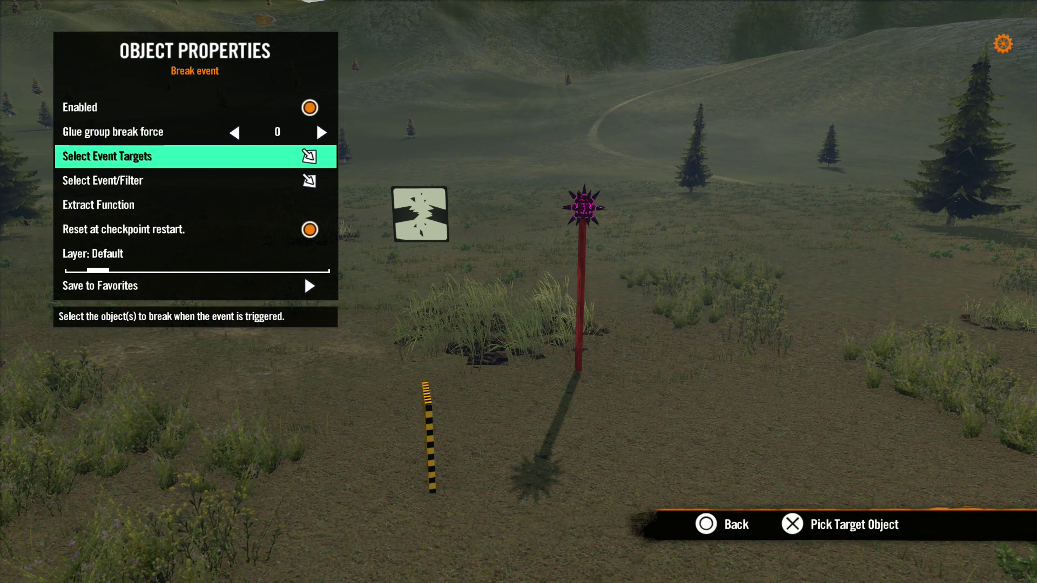
{"action": "key", "text": "Return"}
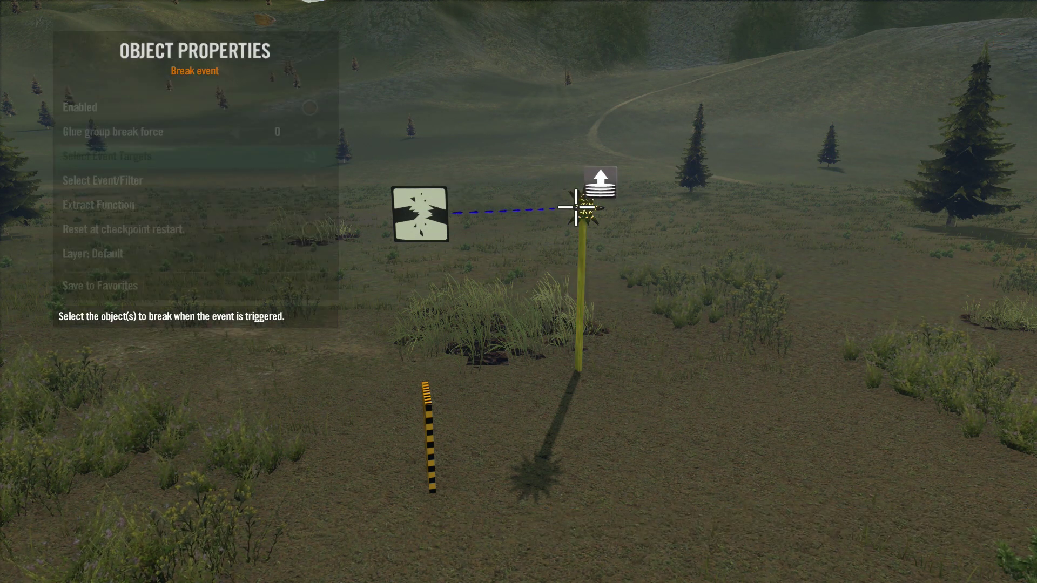
{"action": "key", "text": "Return"}
{"action": "key", "text": "Up"}
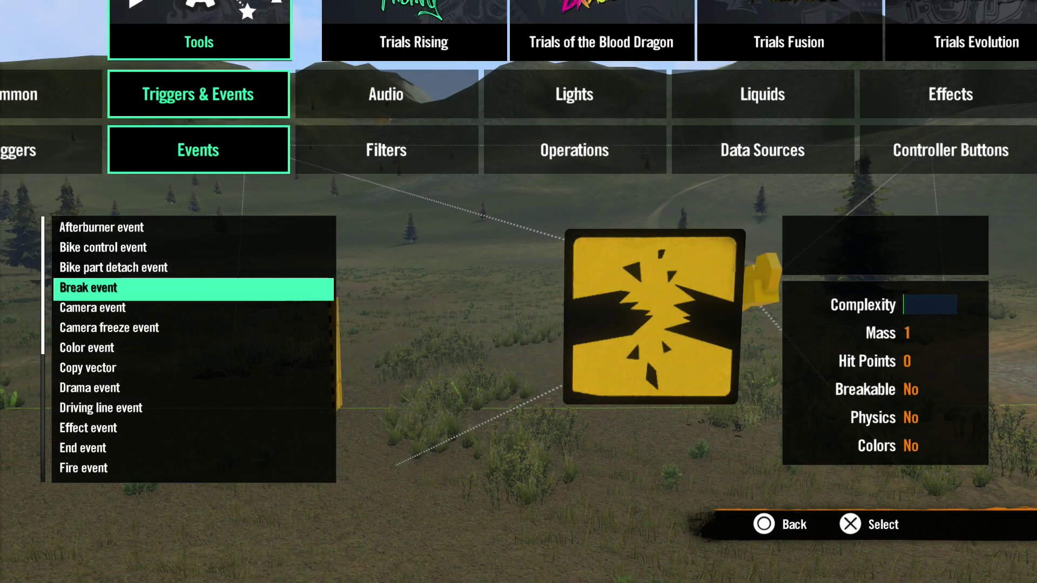
- Add a Camera event between the striped trigger and the yellow camera, and open its properties
{"action": "key", "text": "Down"}
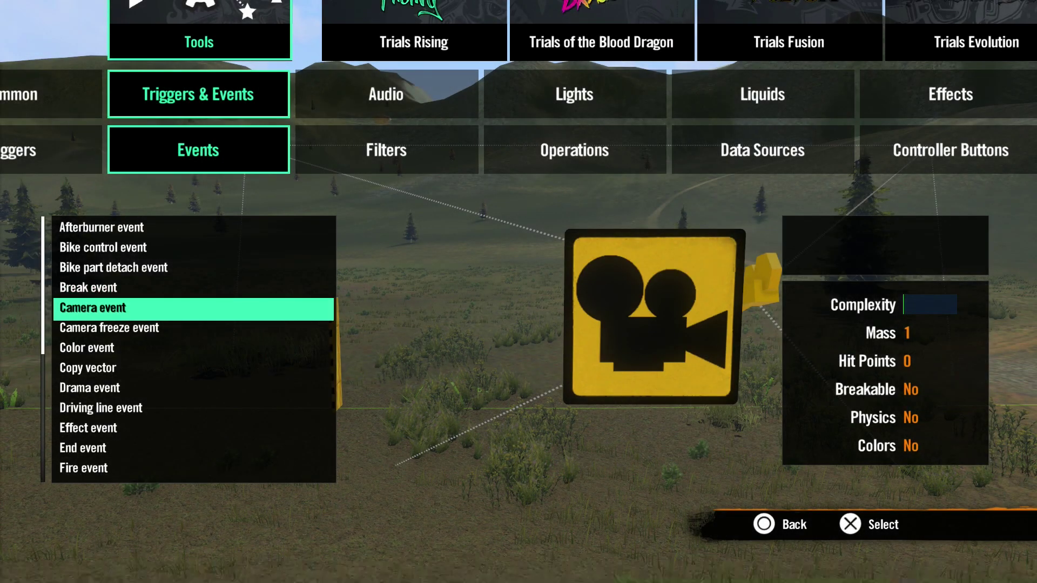
{"action": "key", "text": "Return"}
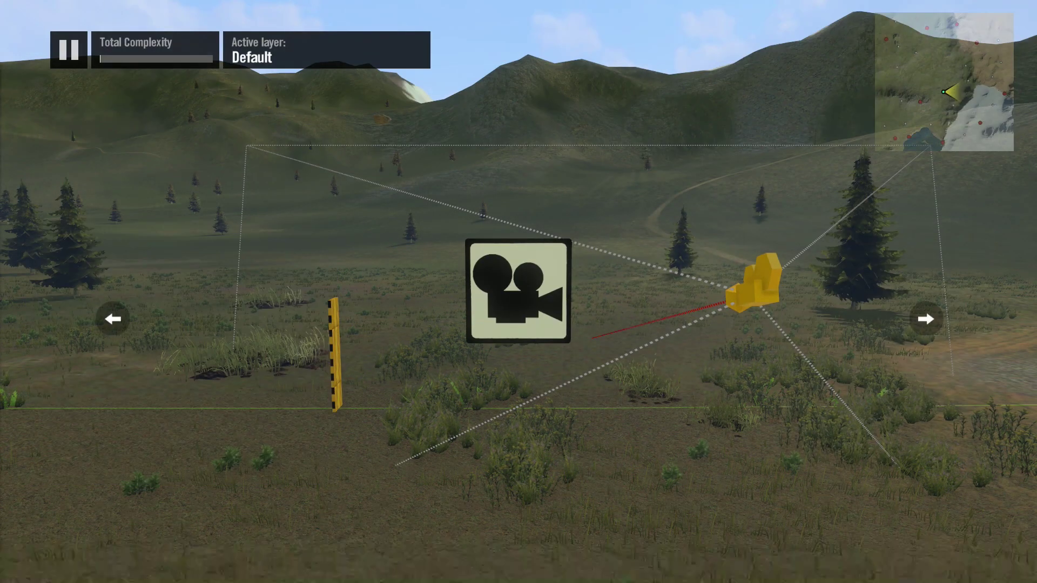
{"action": "key", "text": "Return"}
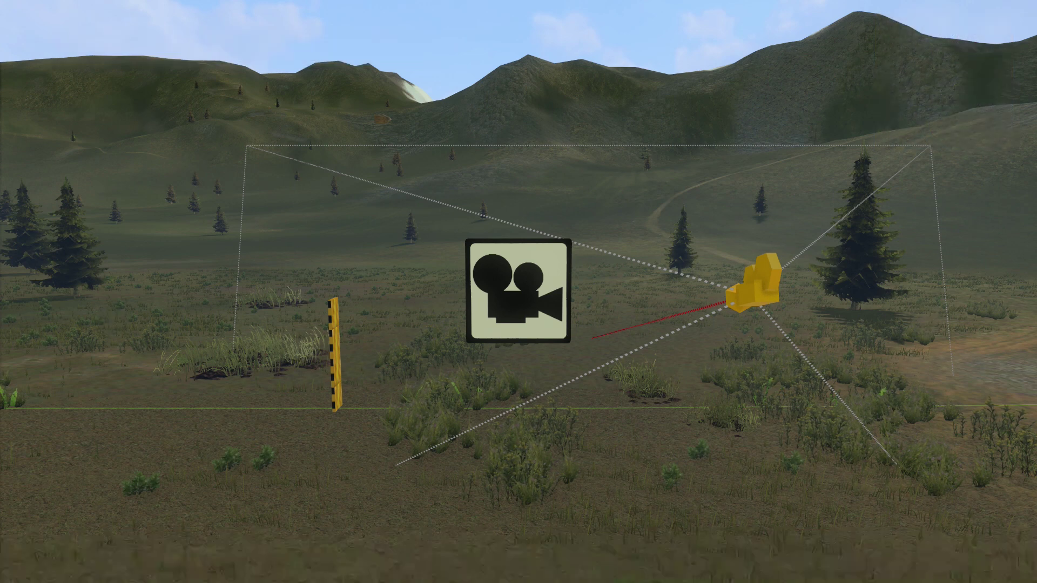
{"action": "key", "text": "Down"}
{"action": "key", "text": "Return"}
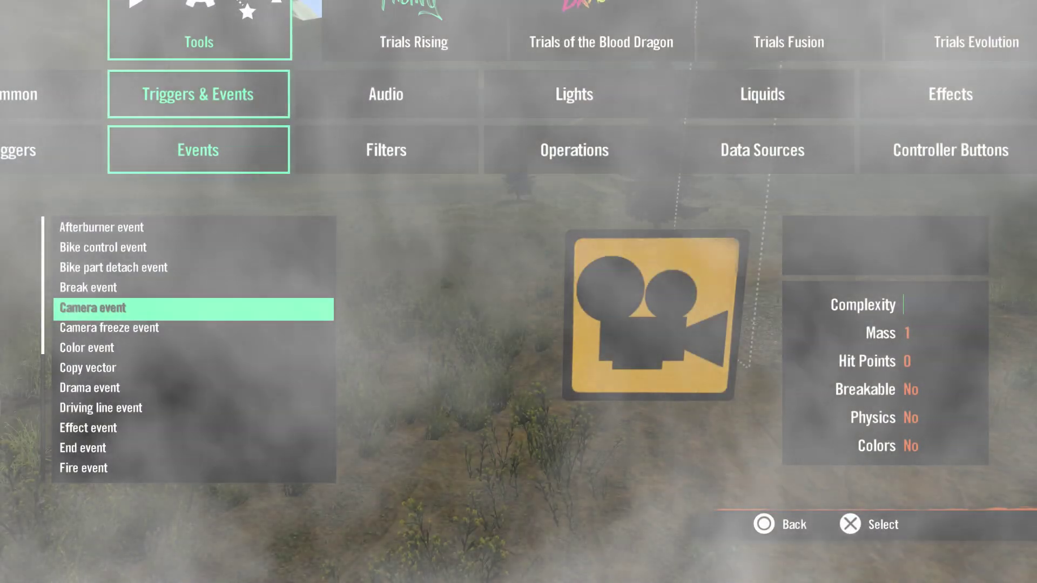
- Place a Camera freeze event near the goal point and inspect its Step setting
{"action": "key", "text": "Down"}
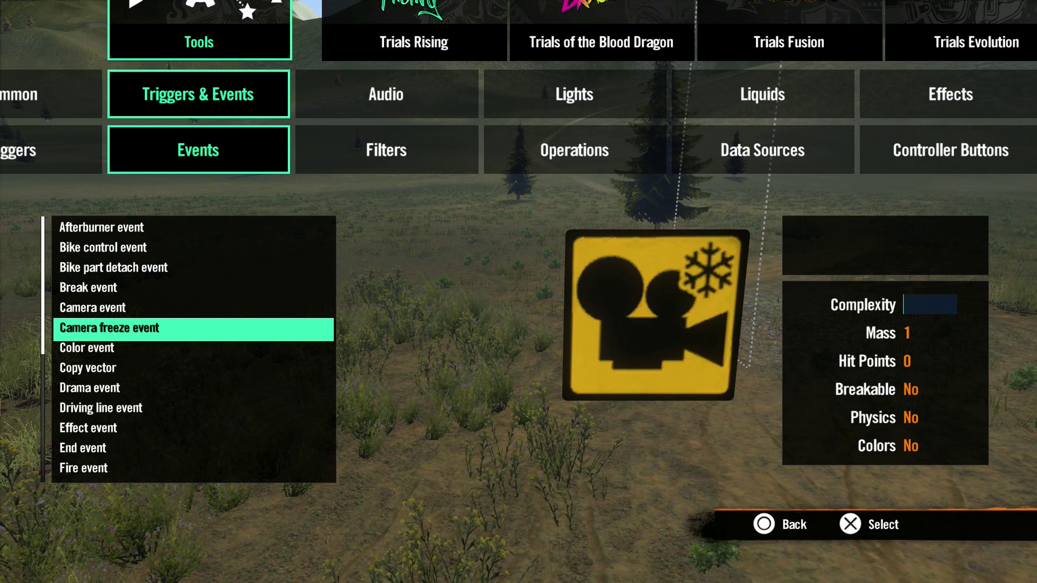
{"action": "key", "text": "Return"}
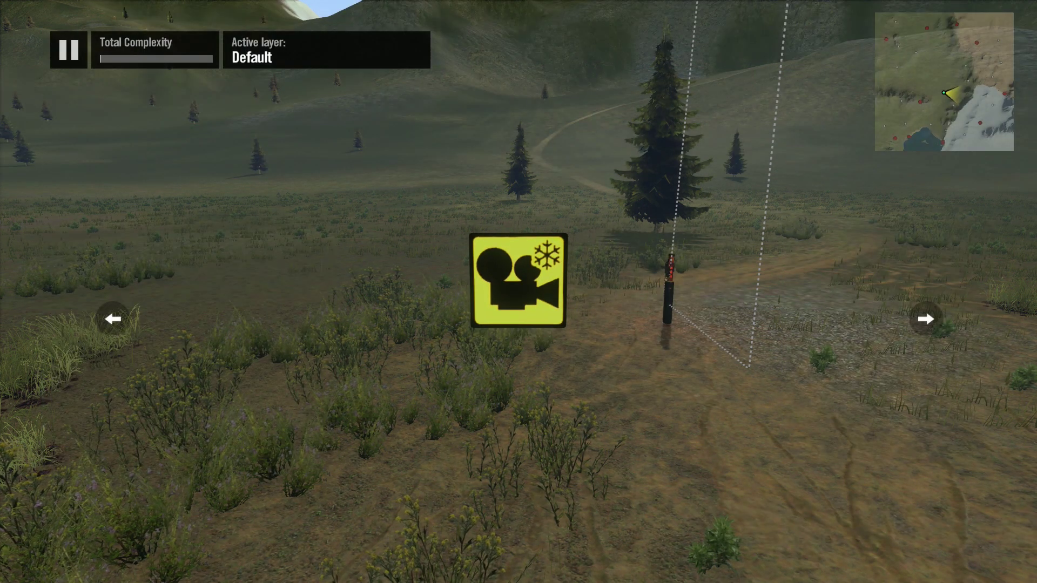
{"action": "key", "text": "Return"}
{"action": "key", "text": "Down"}
{"action": "key", "text": "Down"}
{"action": "key", "text": "Down"}
{"action": "key", "text": "Down"}
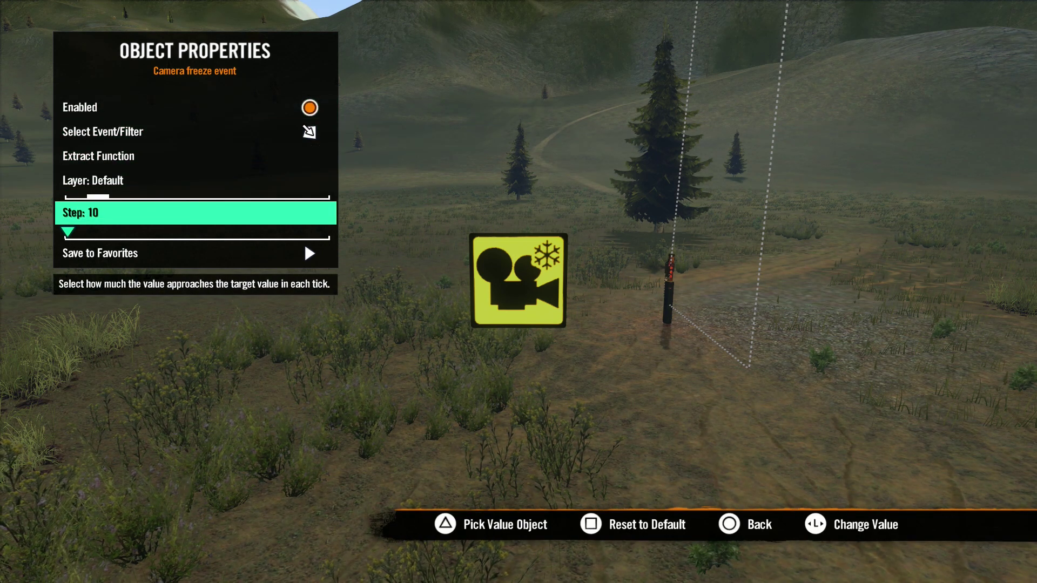
{"action": "key", "text": "Escape"}
- Link the Goal Point's Select Event/Filter impulse to the Camera freeze event
{"action": "left_click", "coordinate": [632, 303]}
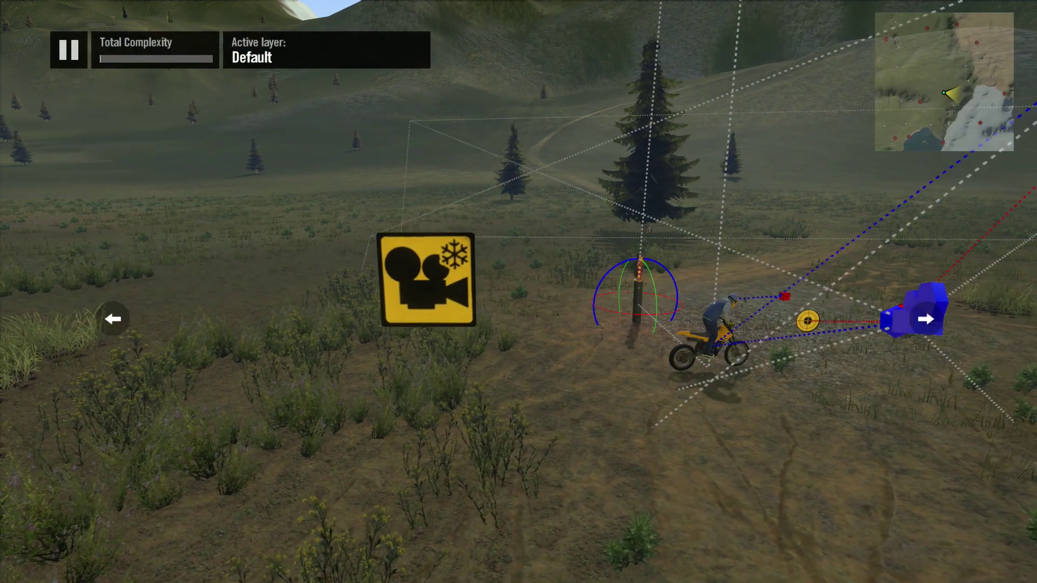
{"action": "key", "text": "Return"}
{"action": "key", "text": "Down"}
{"action": "key", "text": "Down"}
{"action": "key", "text": "Down"}
{"action": "key", "text": "Down"}
{"action": "key", "text": "Down"}
{"action": "key", "text": "Down"}
{"action": "key", "text": "Down"}
{"action": "key", "text": "Down"}
{"action": "key", "text": "Down"}
{"action": "key", "text": "Down"}
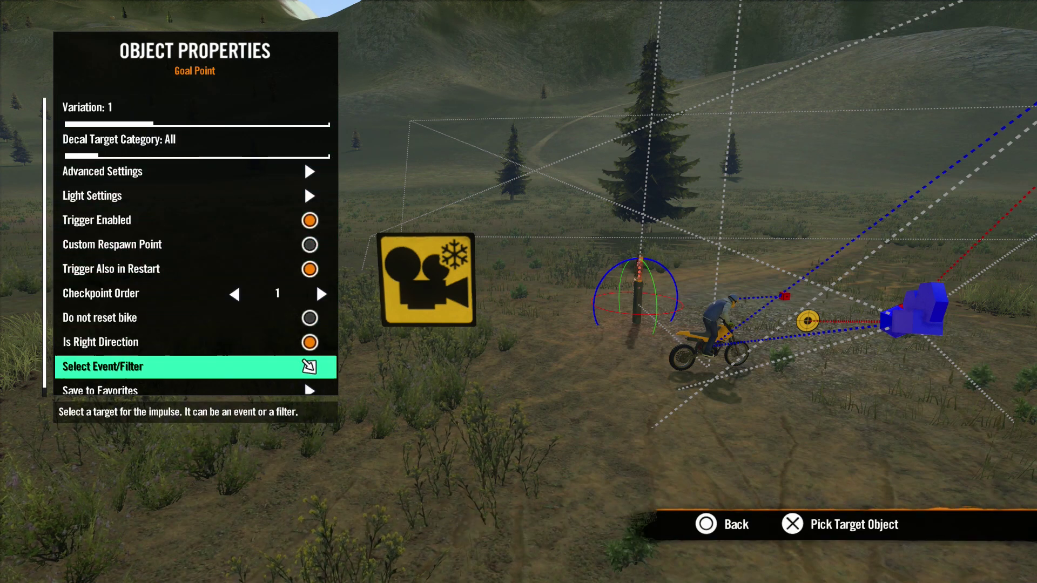
{"action": "key", "text": "Return"}
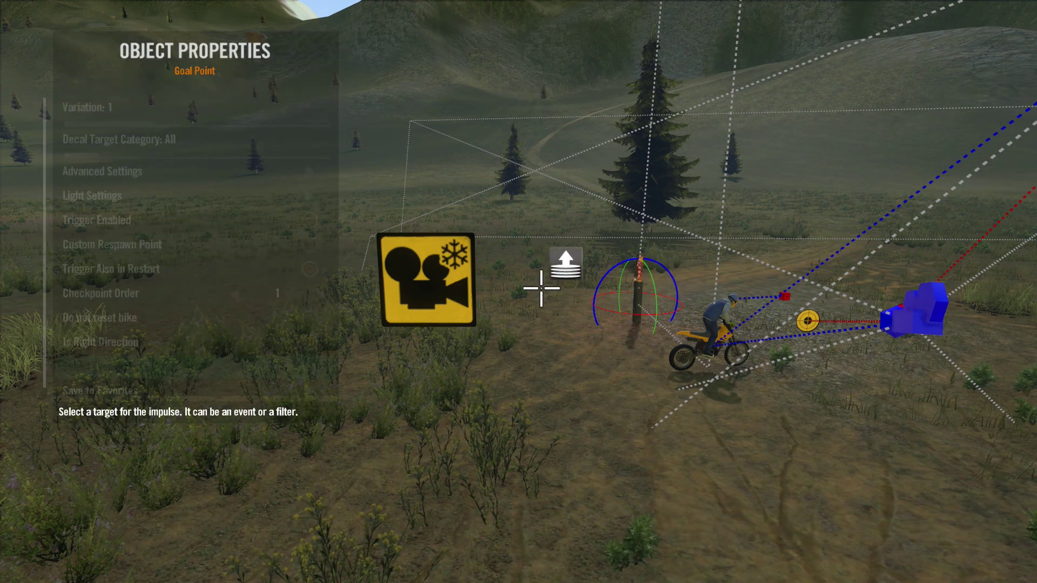
{"action": "key", "text": "Return"}
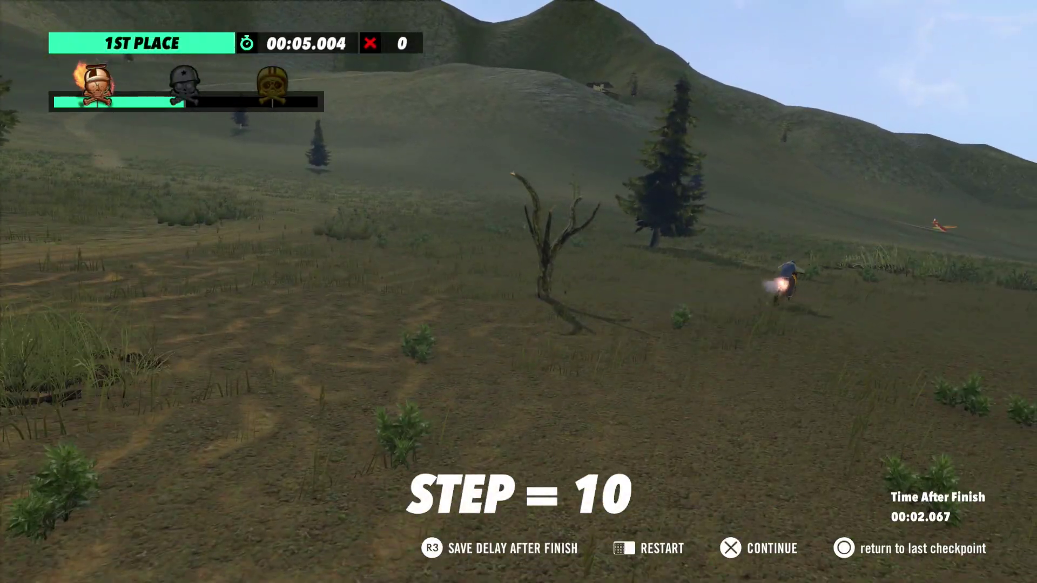
- Increase the Camera freeze event's Step setting to at least 90
{"action": "key", "text": "Right"}
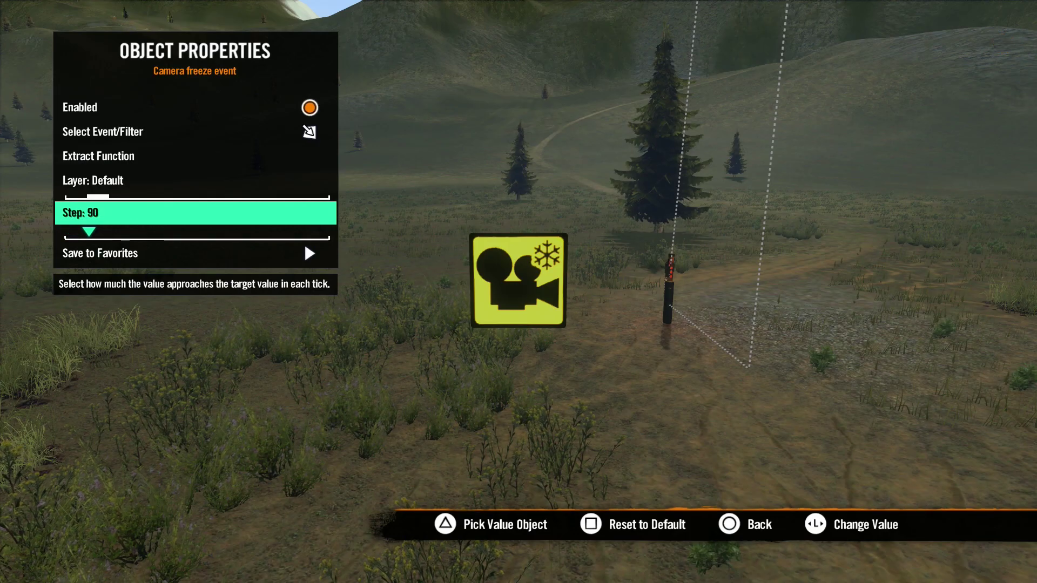
{"action": "key", "text": "Right"}
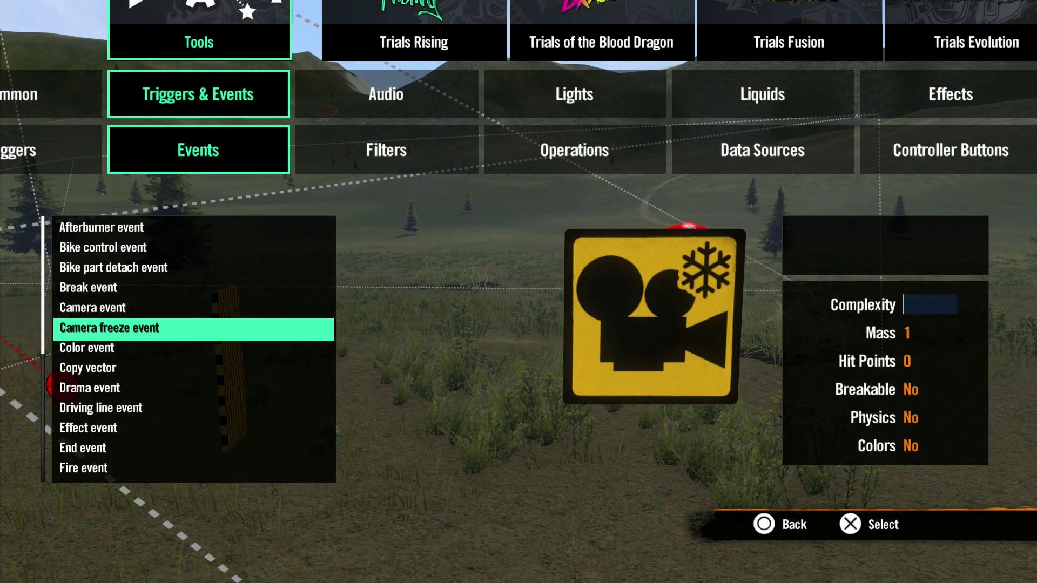
- Place a Color event between the striped trigger and the red sphere, and open its properties
{"action": "key", "text": "Down"}
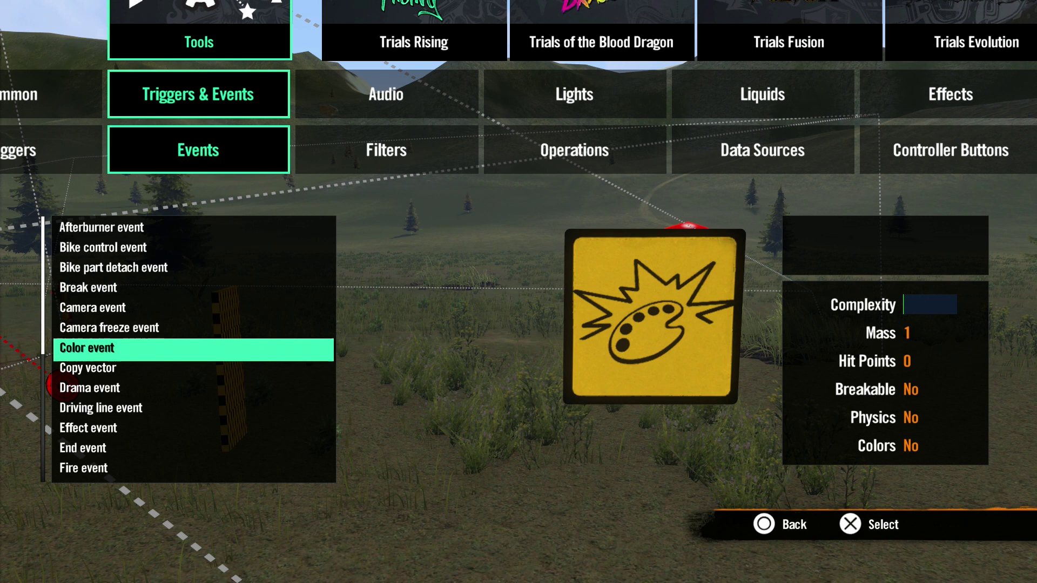
{"action": "key", "text": "Return"}
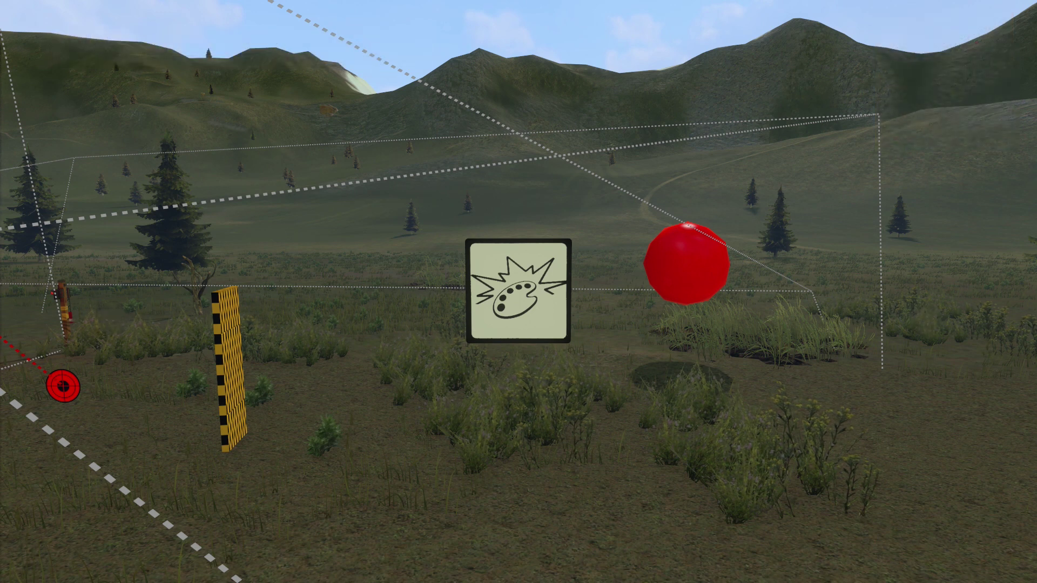
{"action": "key", "text": "Return"}
- Set the Color event's target color to turquoise, R 0, G 255, B 186
{"action": "key", "text": "Down"}
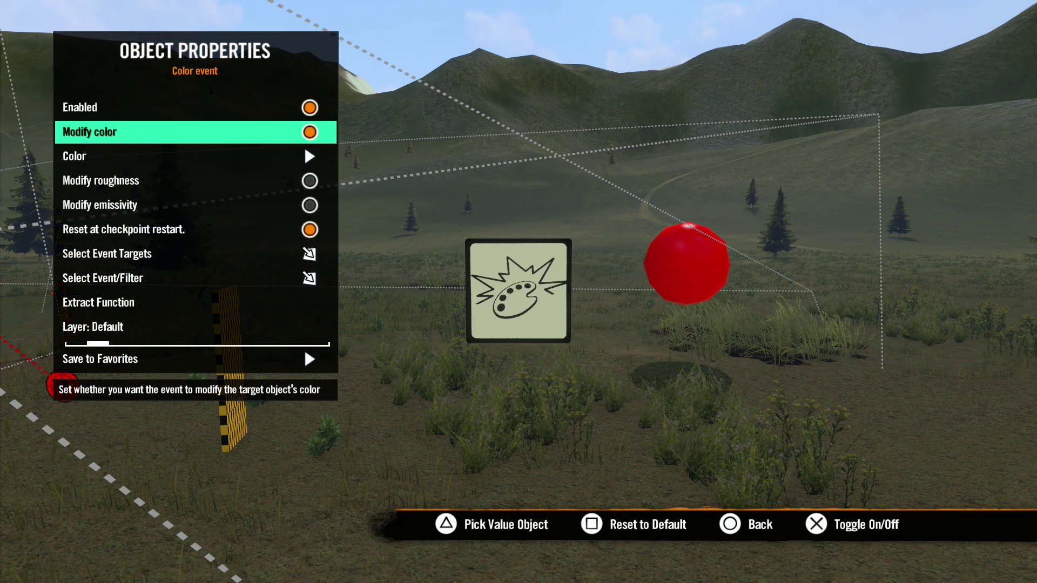
{"action": "key", "text": "Down"}
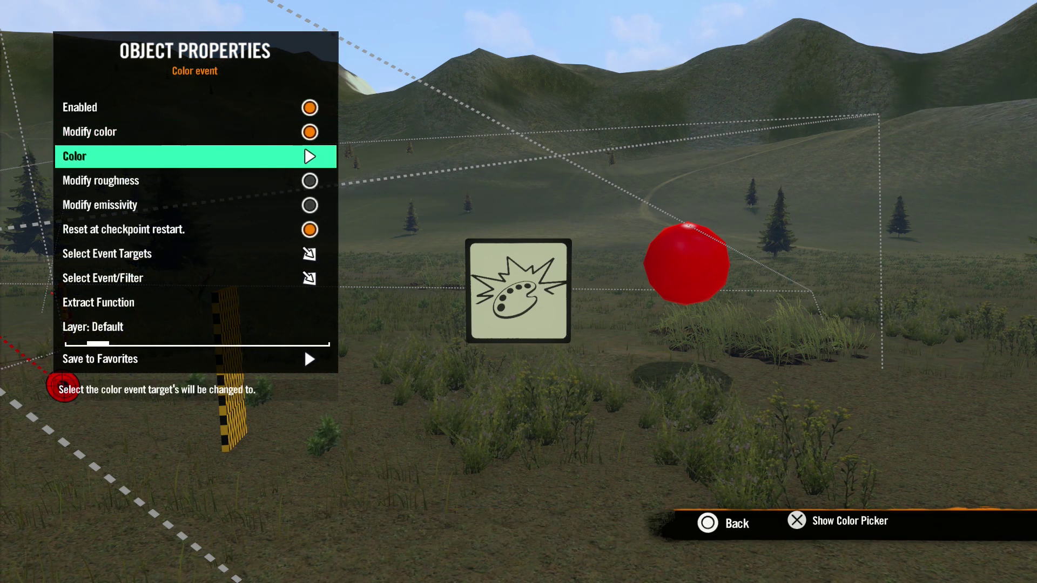
{"action": "key", "text": "Return"}
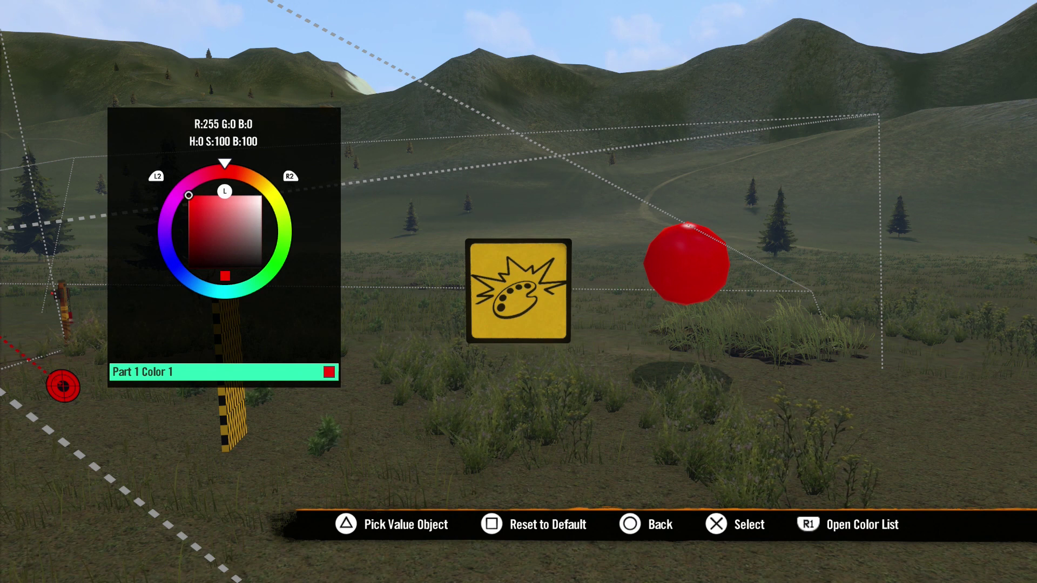
{"action": "key", "text": "Right"}
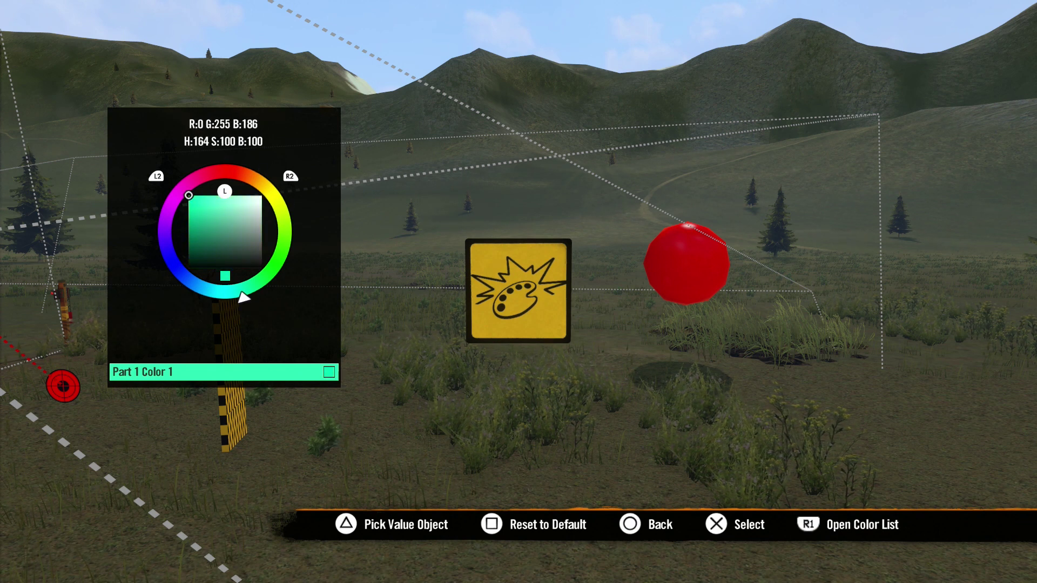
{"action": "key", "text": "Escape"}
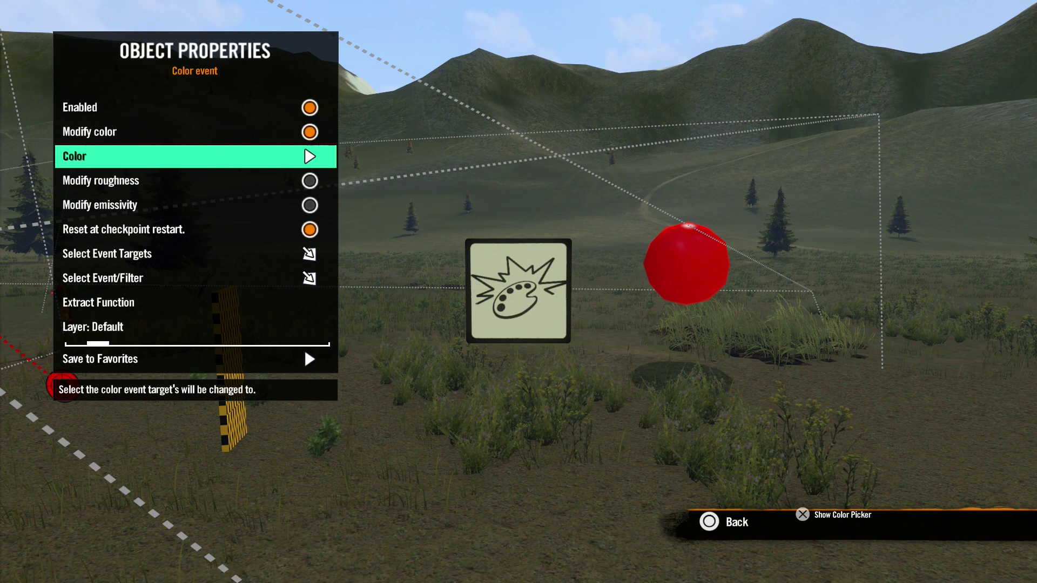
- Turn on Modify roughness for the Color event, try Roughness at 255, and set it to 0
{"action": "key", "text": "Down"}
{"action": "key", "text": "Return"}
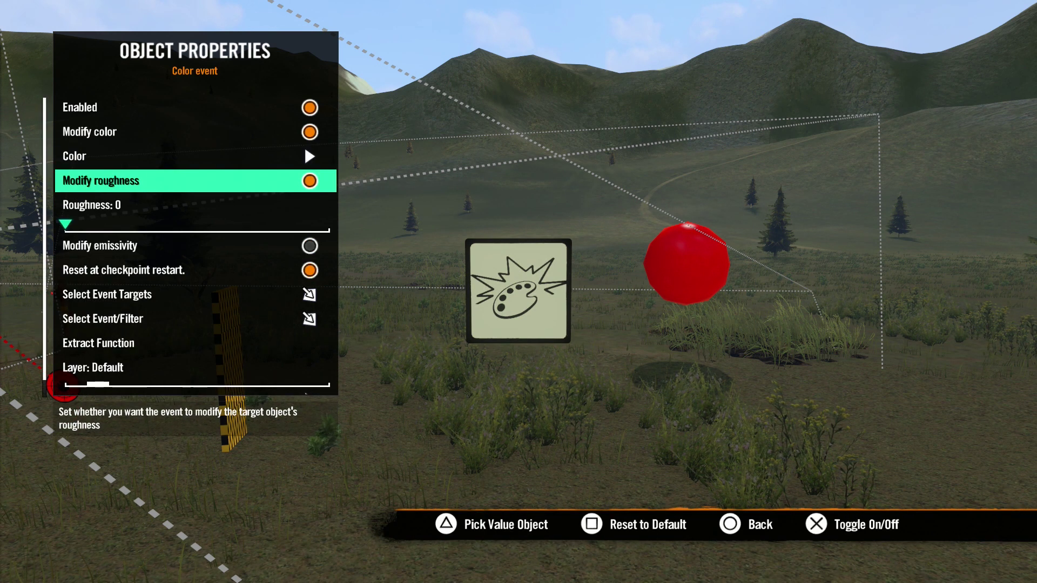
{"action": "key", "text": "Down"}
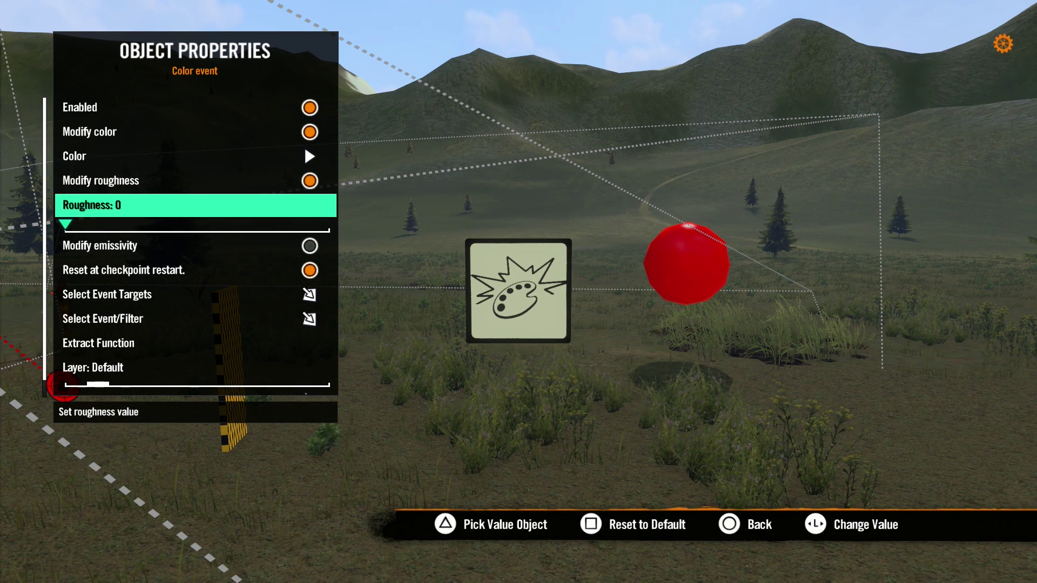
{"action": "key", "text": "Right"}
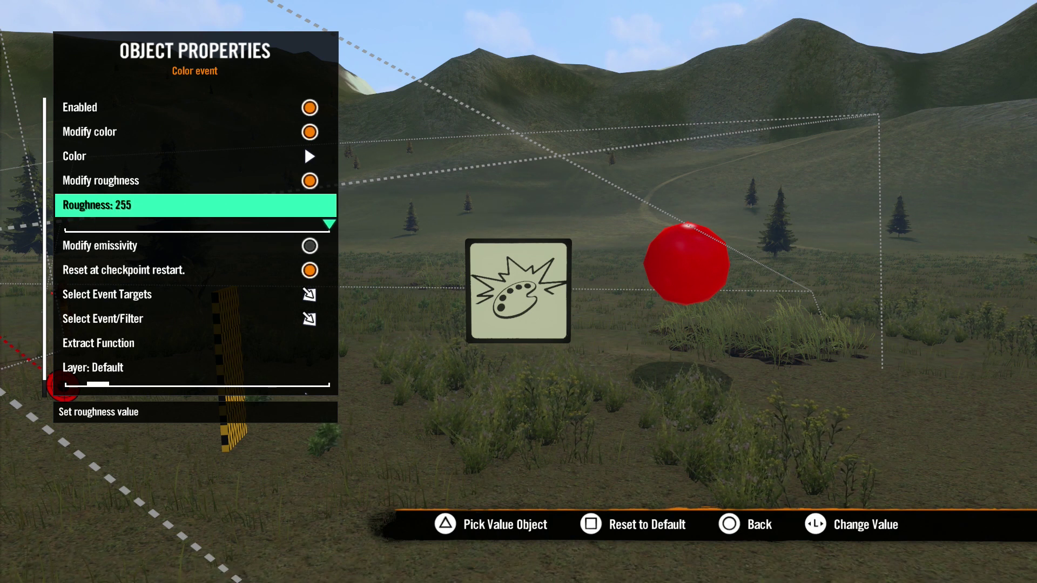
{"action": "key", "text": "Left"}
- Turn on Modify emissivity for the Color event and set Emissivity to 255
{"action": "key", "text": "Down"}
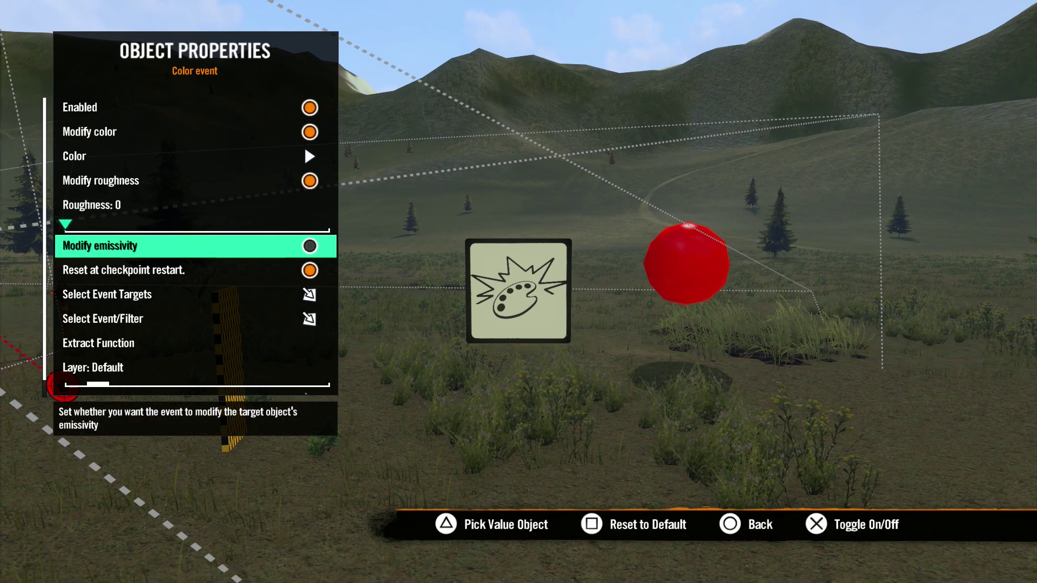
{"action": "key", "text": "Return"}
{"action": "key", "text": "Down"}
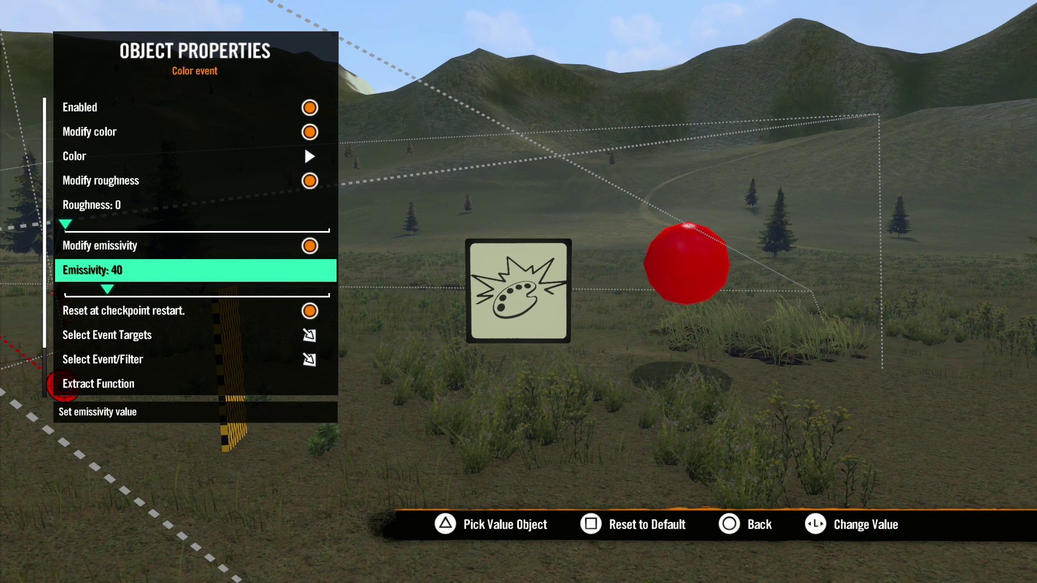
{"action": "key", "text": "Right"}
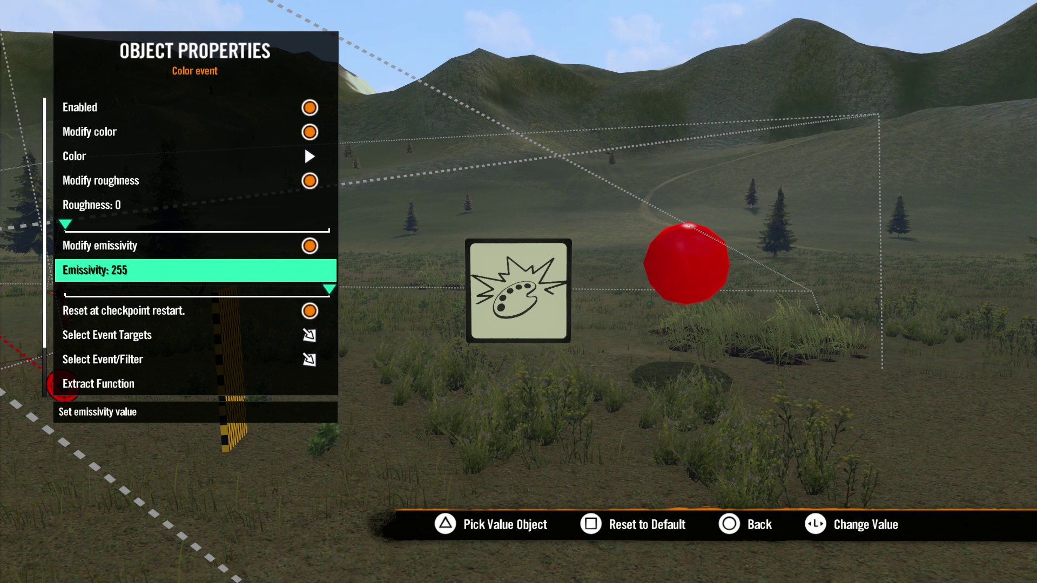
- Assign the red sphere as the Color event's target object
{"action": "key", "text": "Down"}
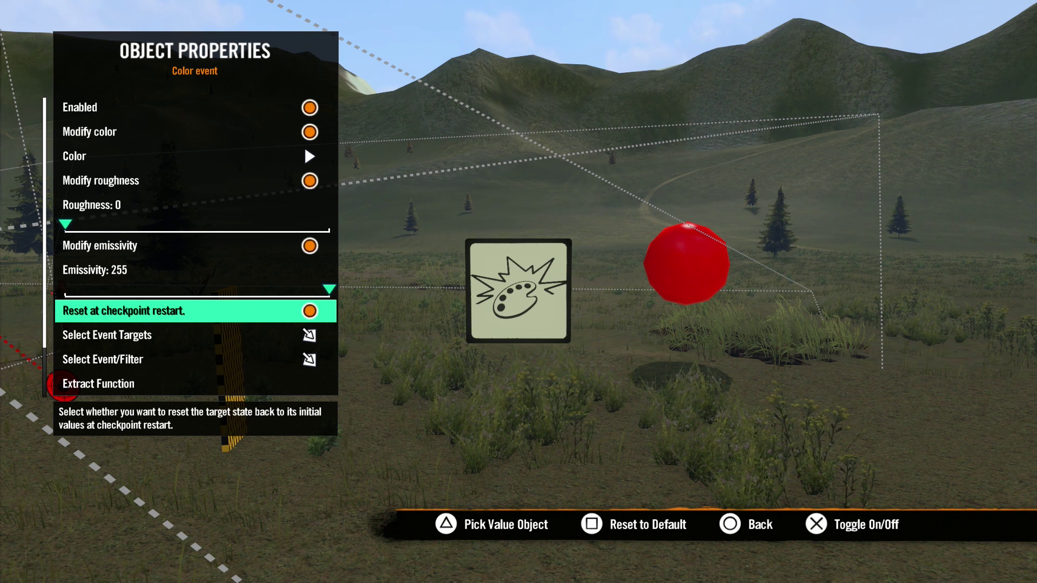
{"action": "key", "text": "Down"}
{"action": "key", "text": "Return"}
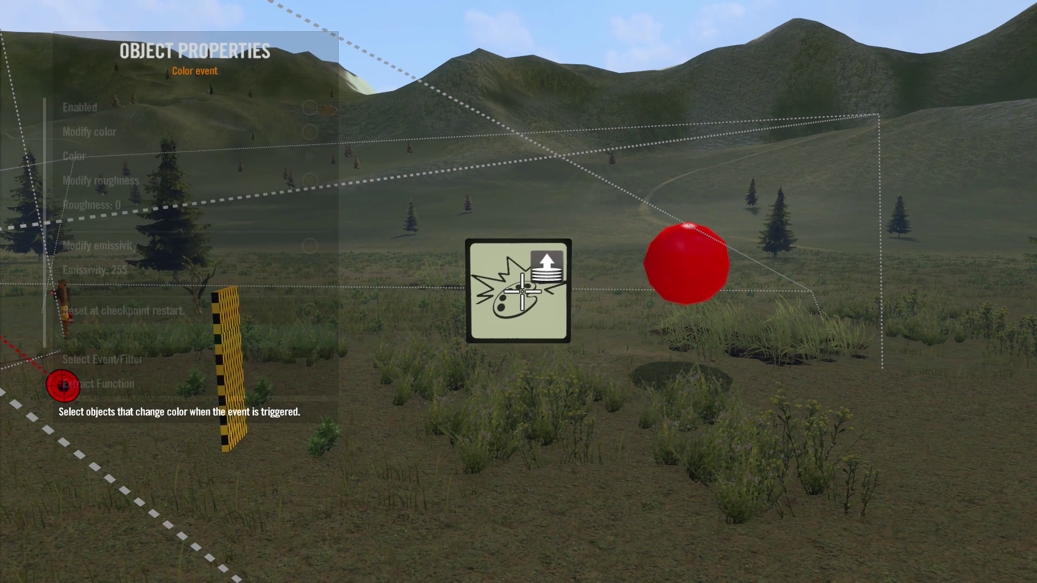
{"action": "left_click", "coordinate": [701, 250]}
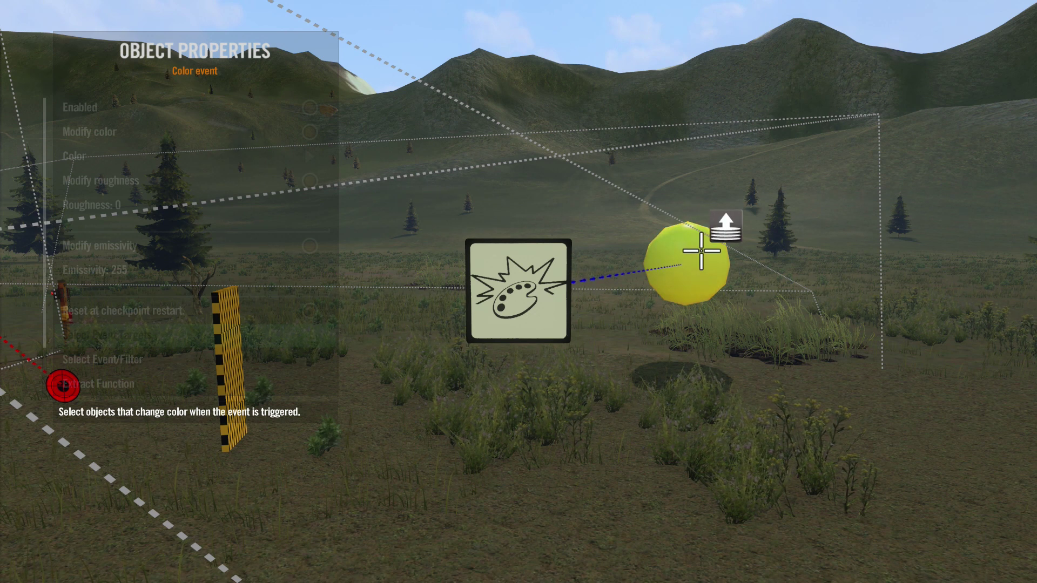
{"action": "key", "text": "Escape"}
- Link the striped Area Trigger's On Hit impulse to the Color event
{"action": "left_click", "coordinate": [226, 394]}
{"action": "key", "text": "Return"}
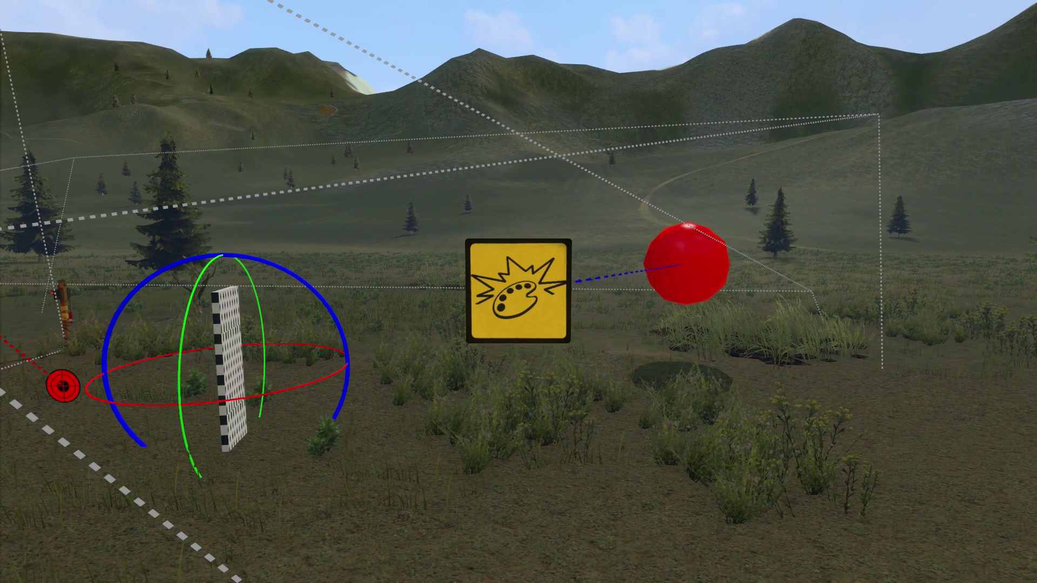
{"action": "key", "text": "Down"}
{"action": "key", "text": "Down"}
{"action": "key", "text": "Down"}
{"action": "key", "text": "Down"}
{"action": "key", "text": "Down"}
{"action": "key", "text": "Down"}
{"action": "key", "text": "Down"}
{"action": "key", "text": "Down"}
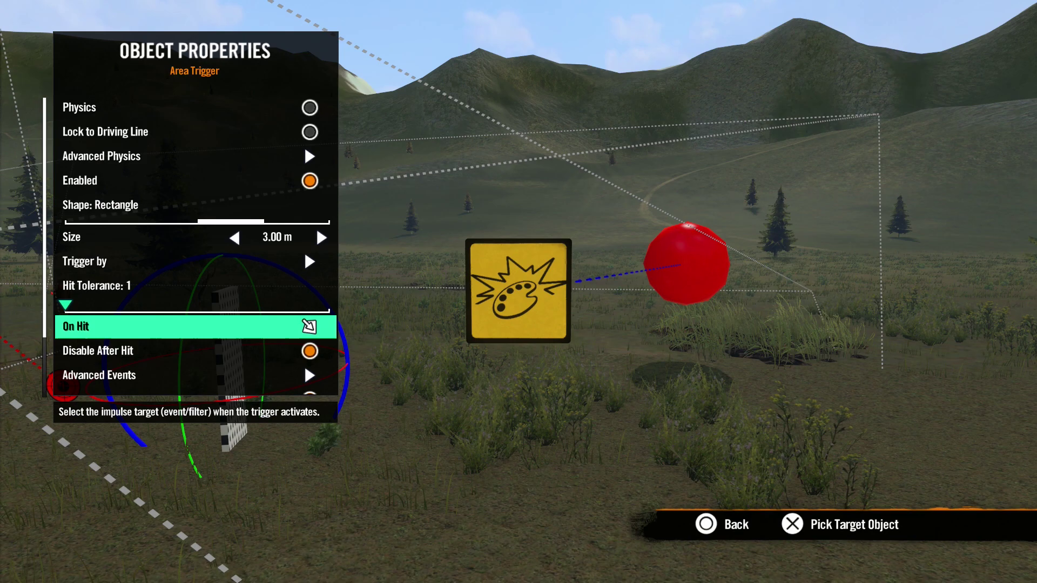
{"action": "key", "text": "Return"}
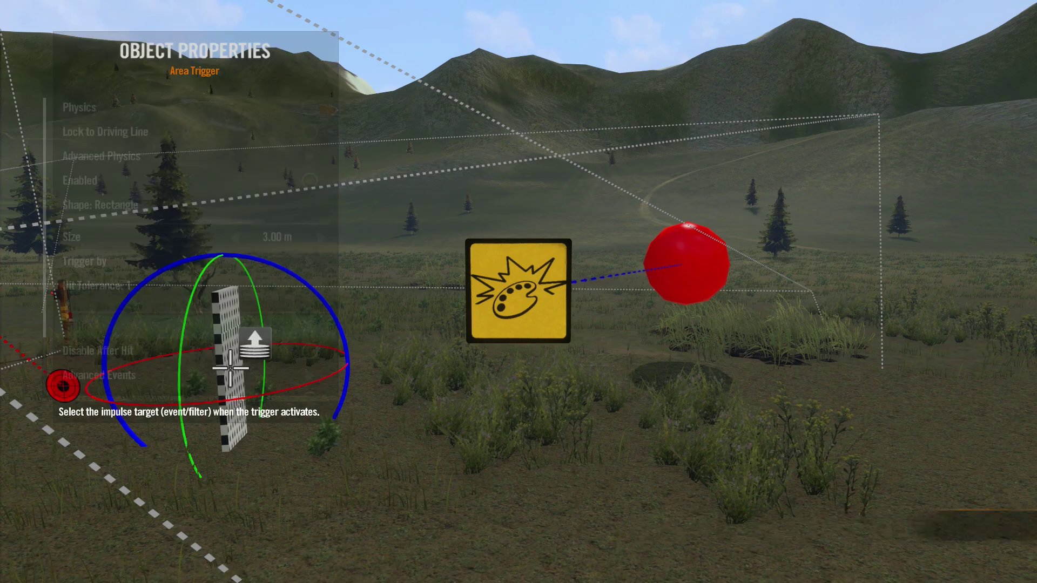
{"action": "left_click", "coordinate": [472, 290]}
{"action": "key", "text": "Escape"}
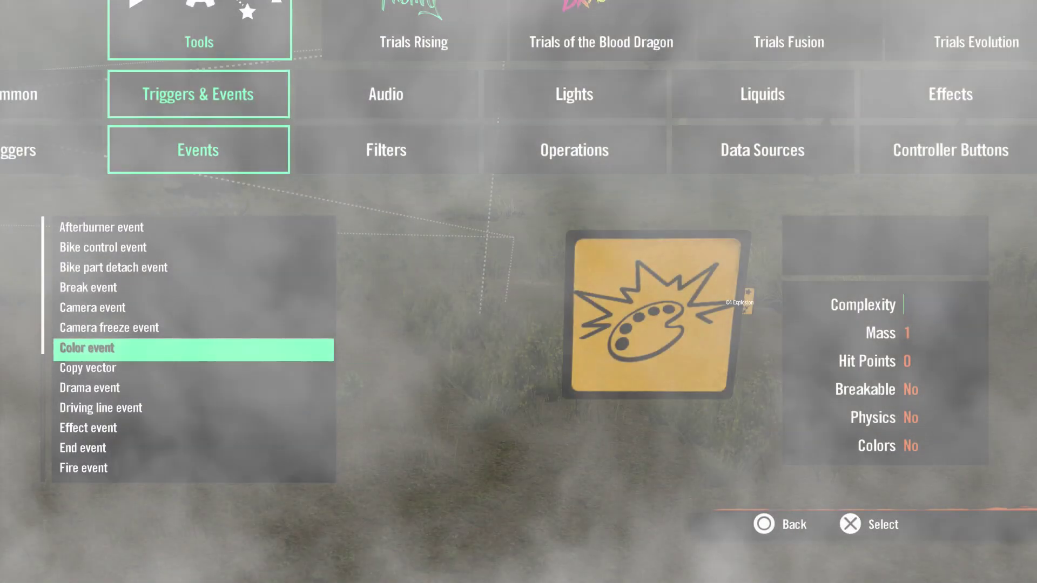
- Place an Effect event between the striped trigger and the C4 Explosion effect
{"action": "key", "text": "Down"}
{"action": "key", "text": "Down"}
{"action": "key", "text": "Down"}
{"action": "key", "text": "Down"}
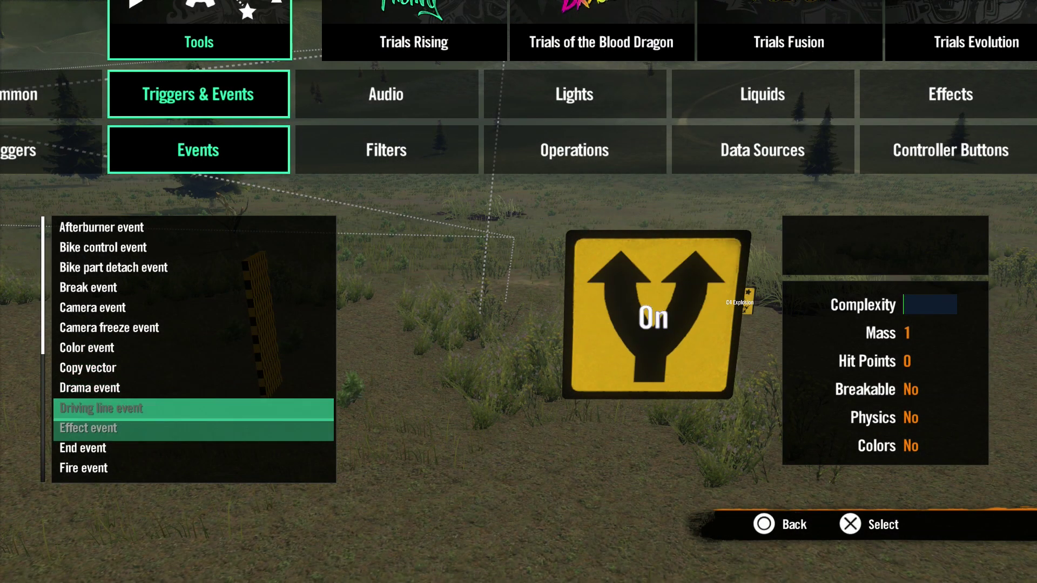
{"action": "key", "text": "Return"}
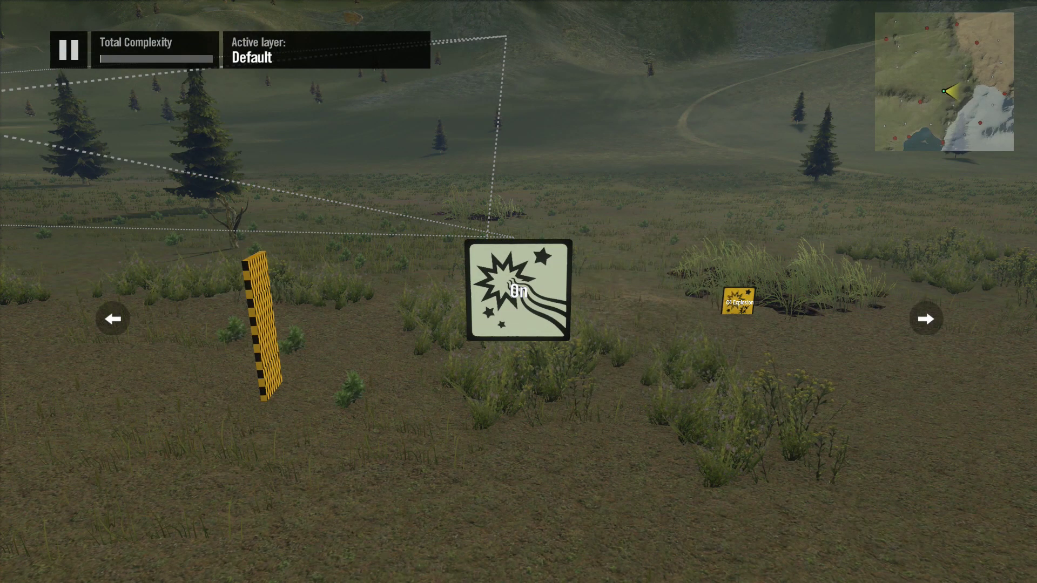
- Assign the C4 Explosion as the Effect event's target and link the striped trigger's On Hit impulse to the Effect event
{"action": "key", "text": "Return"}
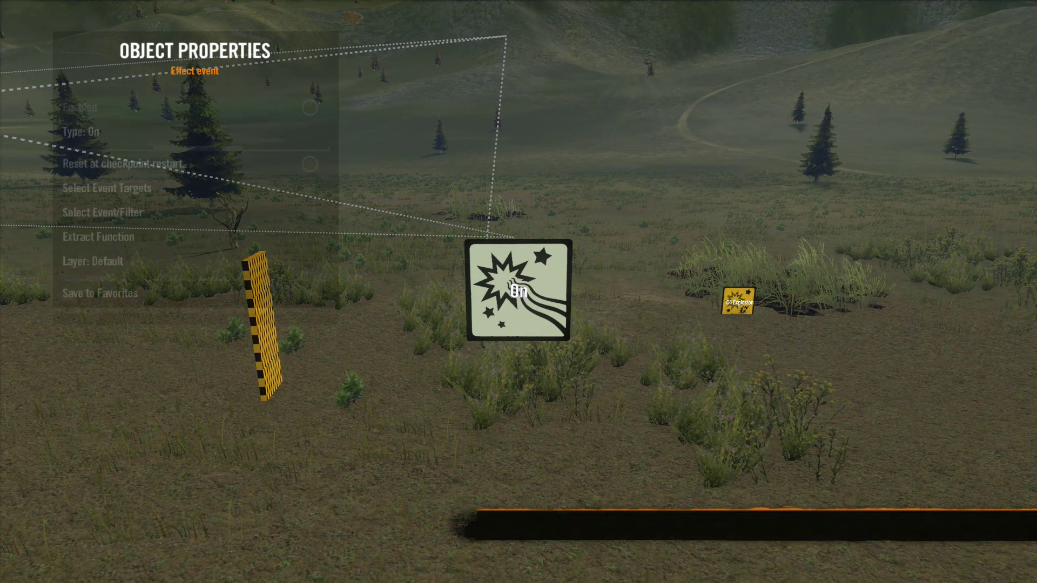
{"action": "key", "text": "Down"}
{"action": "key", "text": "Down"}
{"action": "key", "text": "Down"}
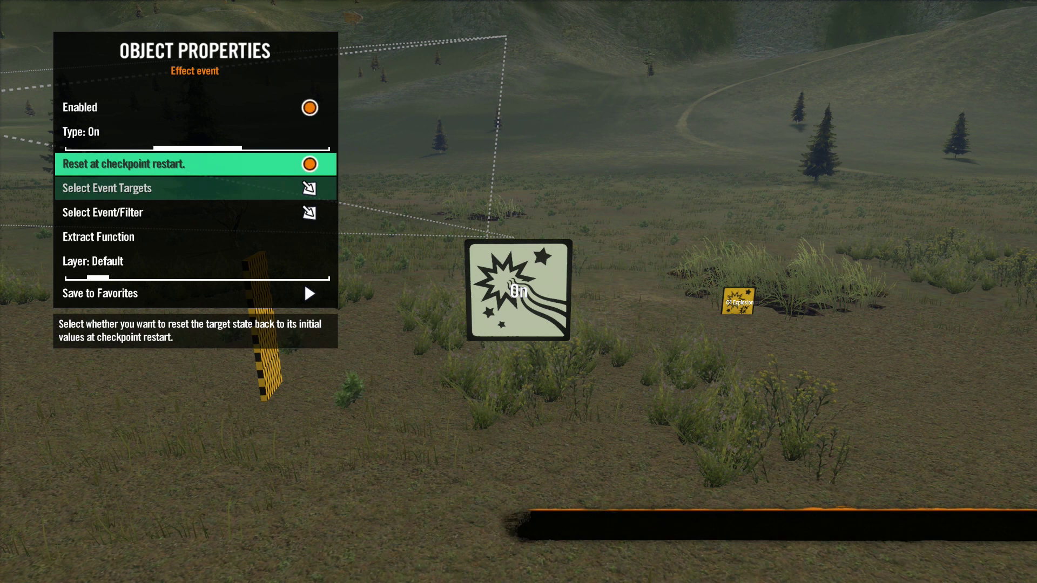
{"action": "key", "text": "Return"}
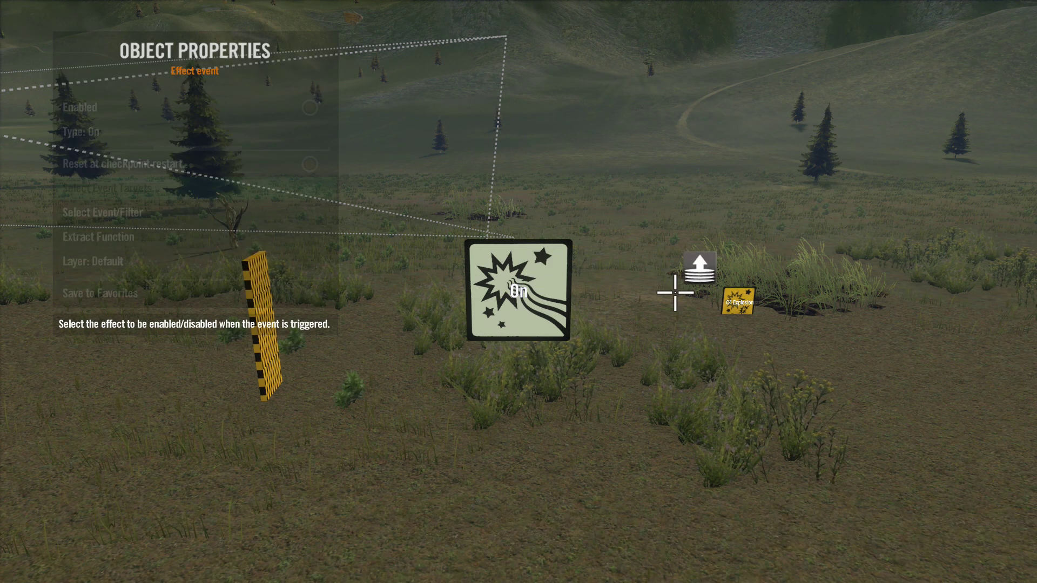
{"action": "key", "text": "Return"}
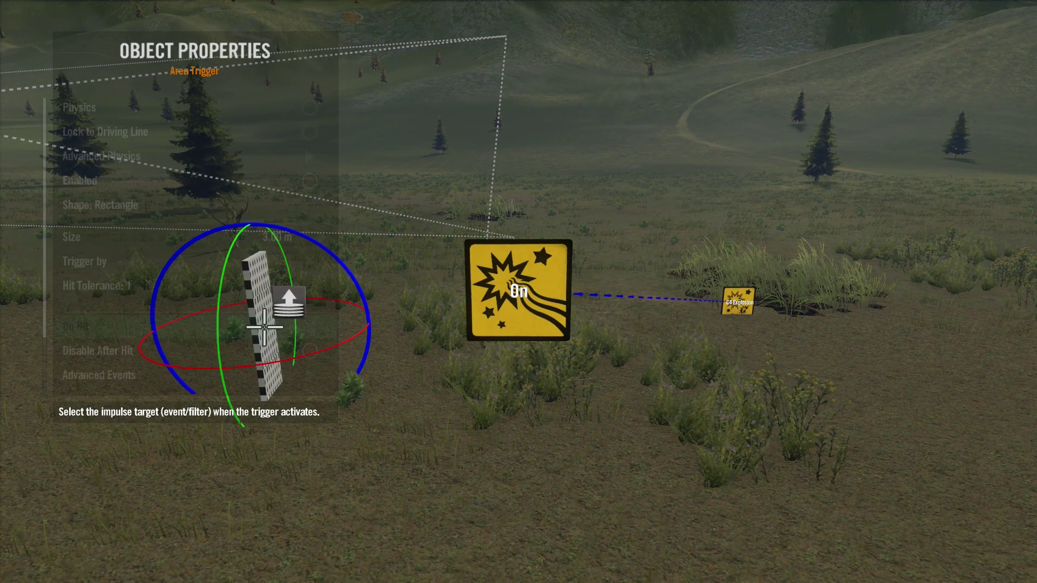
{"action": "left_click", "coordinate": [503, 293]}
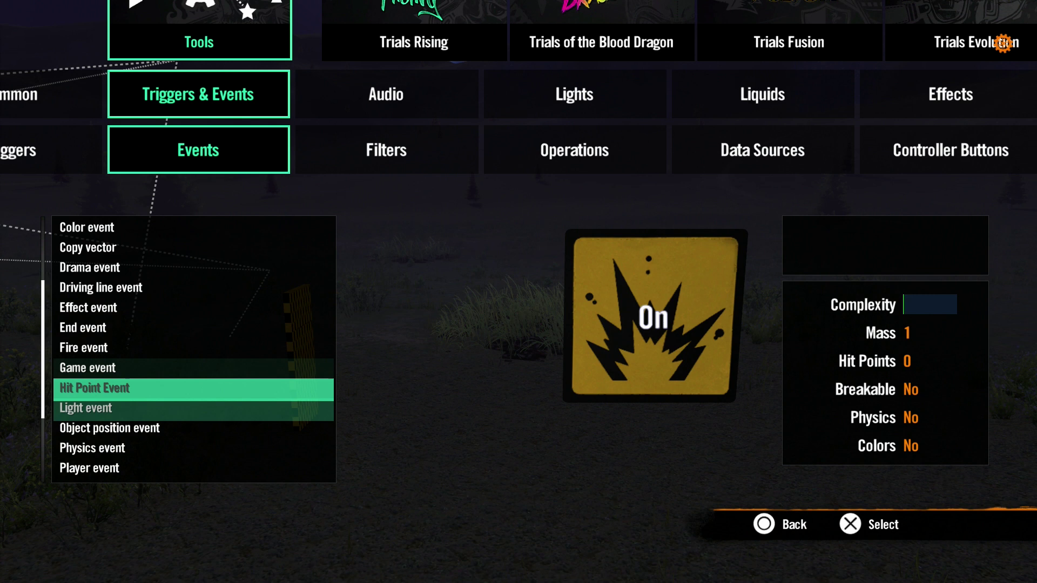
- Place a Light event between the striped trigger and the light object, and open its properties
{"action": "key", "text": "Down"}
{"action": "key", "text": "Return"}
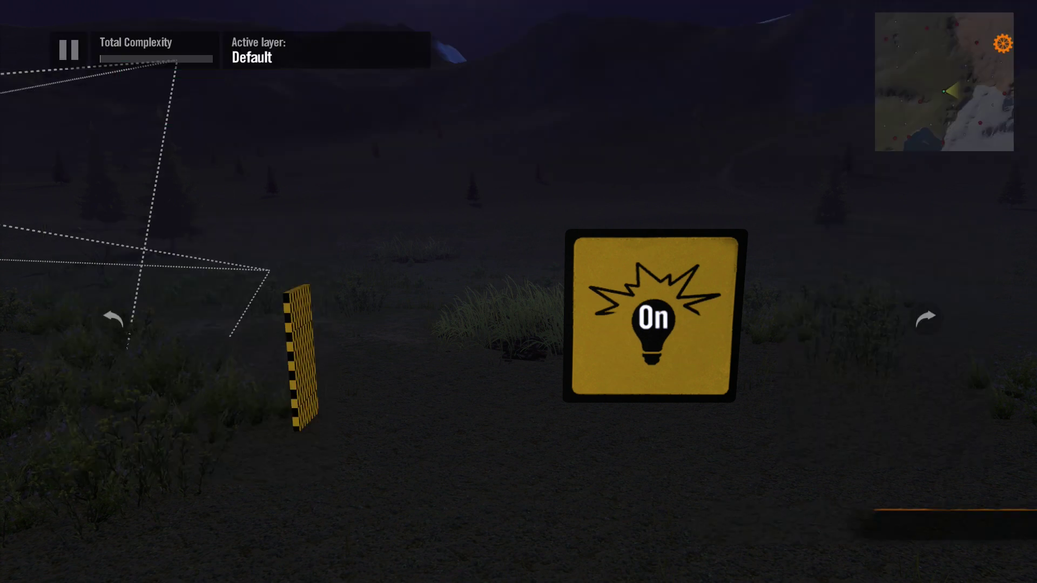
{"action": "key", "text": "Return"}
{"action": "key", "text": "Return"}
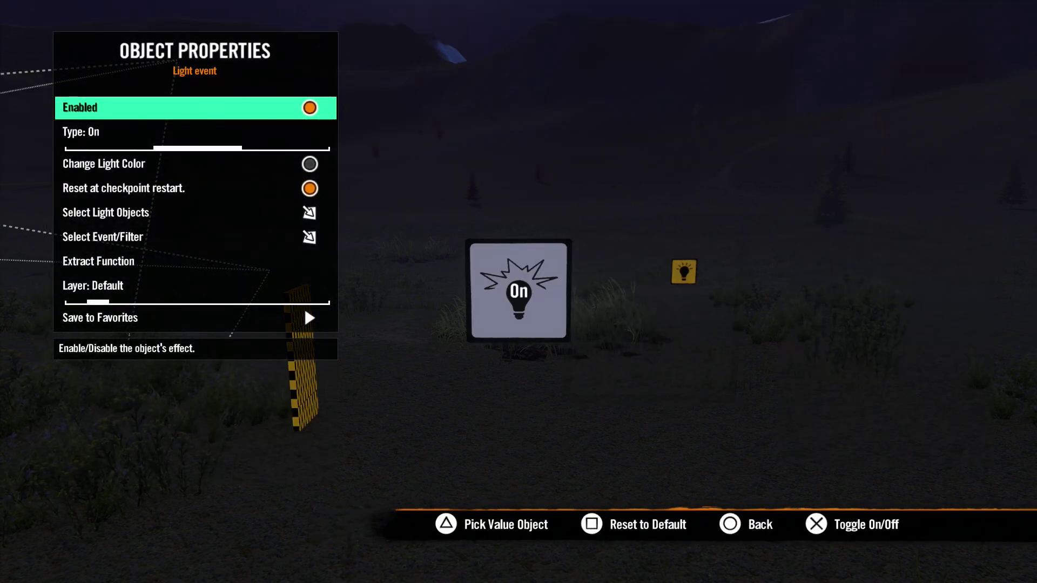
- Cycle through the Light event's Type options and leave it set to On
{"action": "key", "text": "Down"}
{"action": "key", "text": "Left"}
{"action": "key", "text": "Right"}
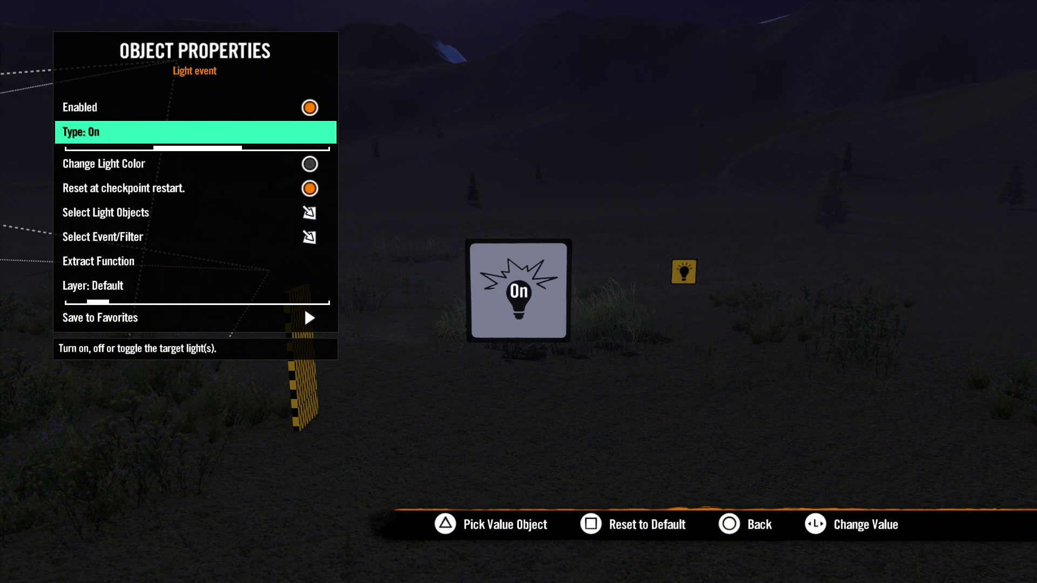
{"action": "key", "text": "Right"}
{"action": "key", "text": "Left"}
- Turn on Change Light Color for the Light event and set the light color to R 255, G 249, B 249
{"action": "key", "text": "Down"}
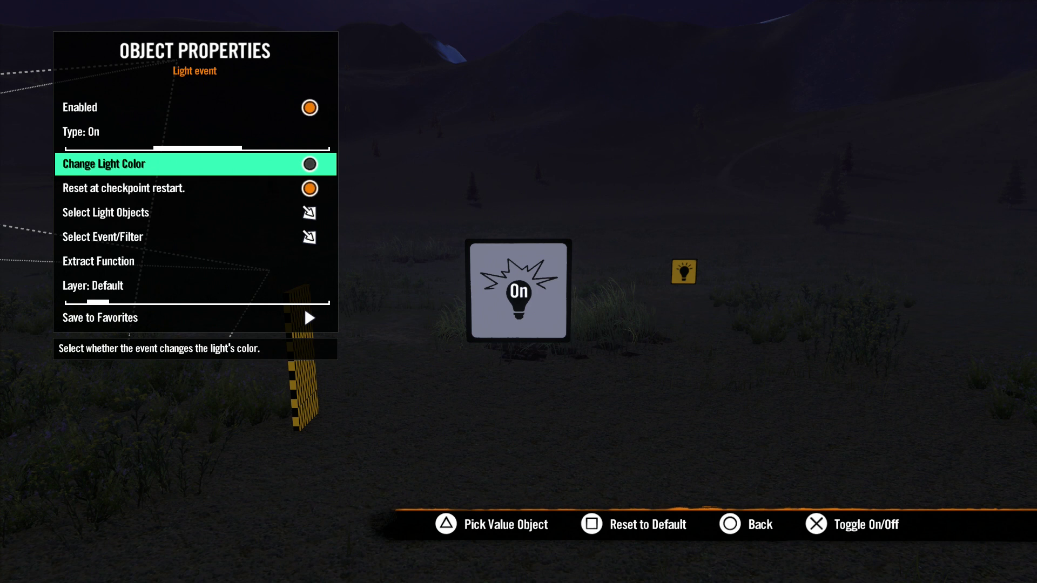
{"action": "key", "text": "Return"}
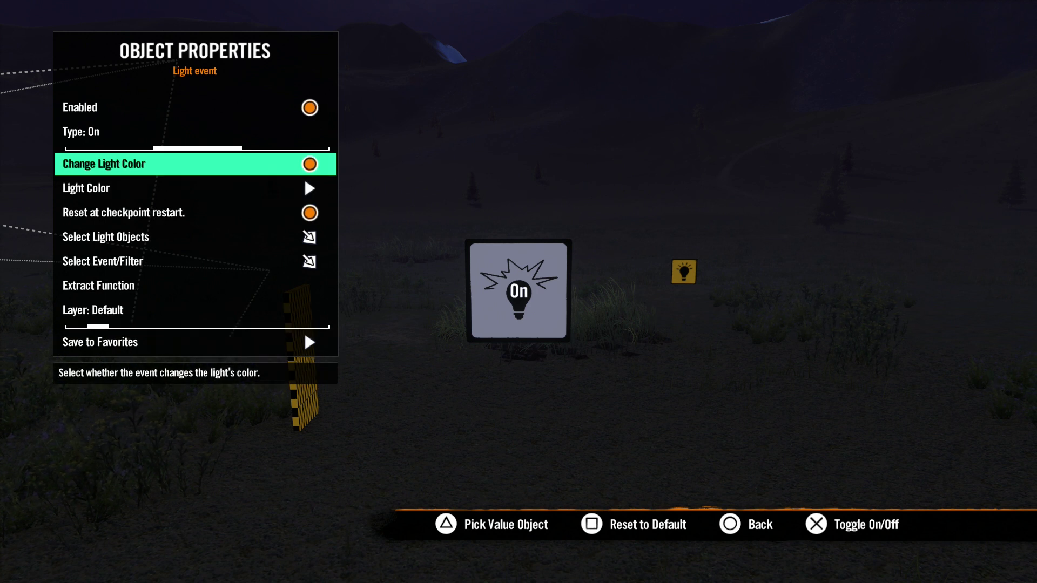
{"action": "key", "text": "Down"}
{"action": "key", "text": "Return"}
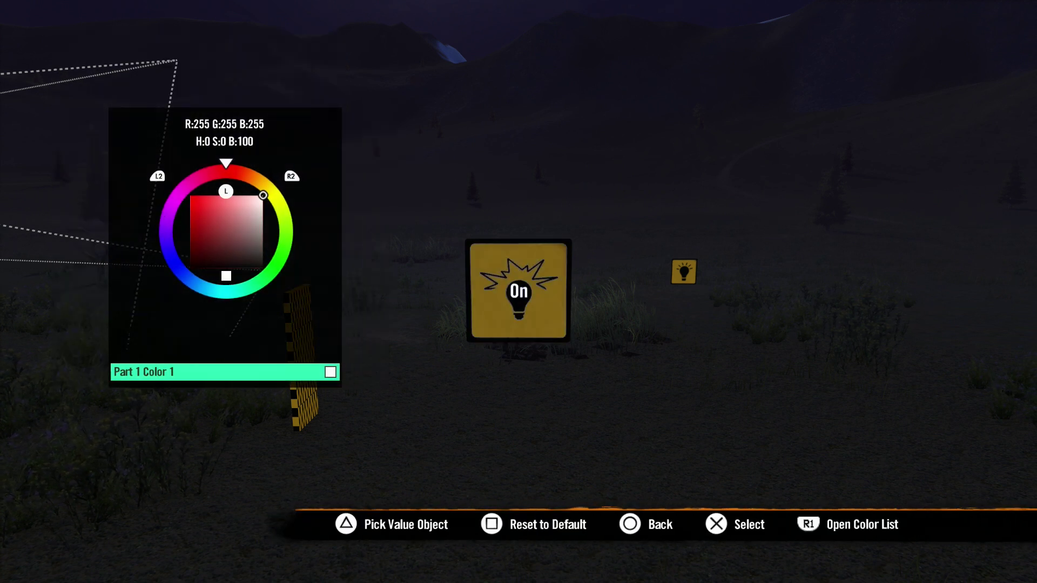
{"action": "key", "text": "Left"}
{"action": "key", "text": "Right"}
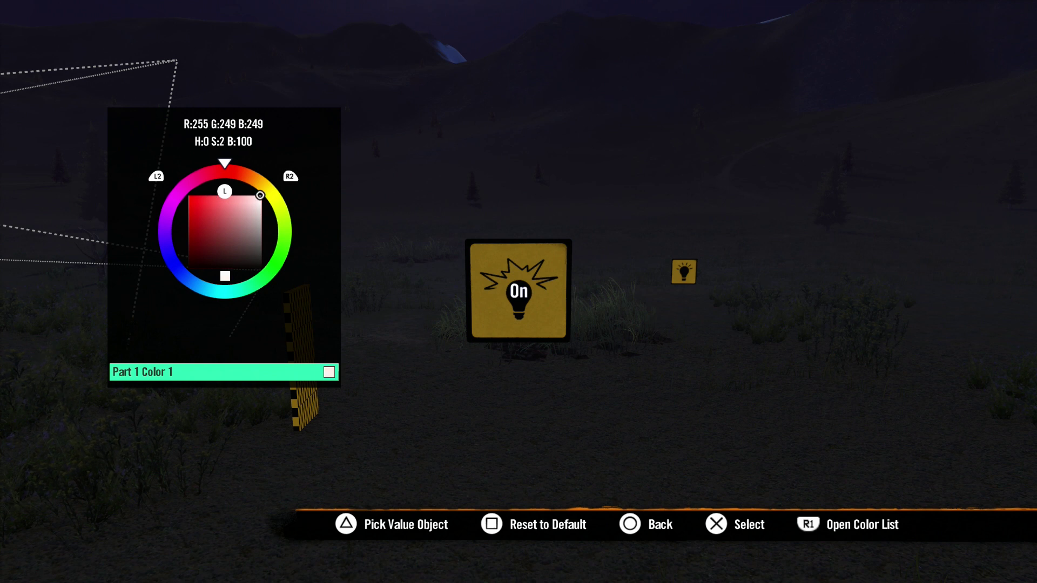
{"action": "key", "text": "Escape"}
{"action": "key", "text": "Down"}
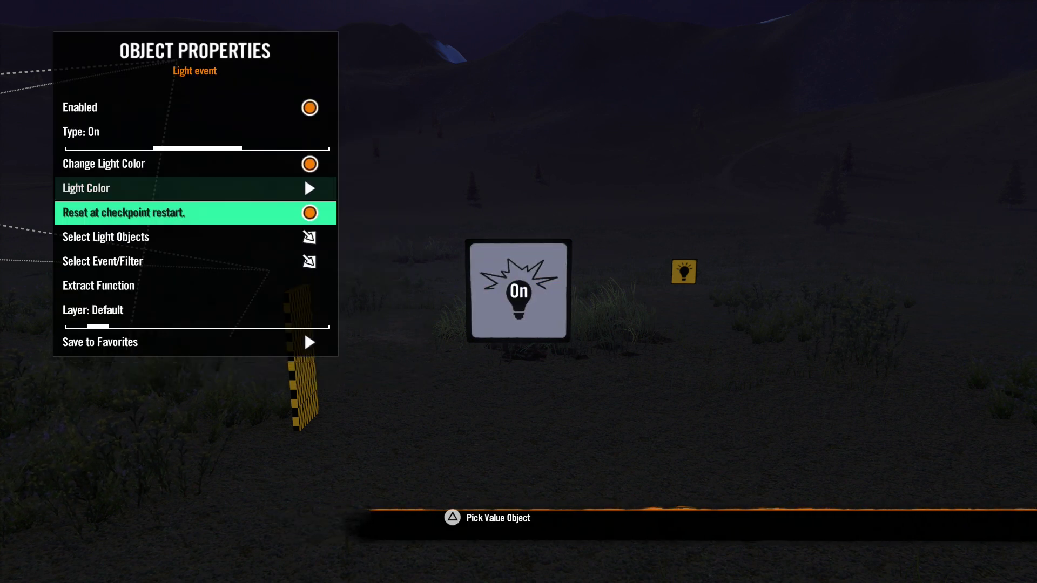
- Assign the light object as the Light event's target and ride the bike toward the trigger to test the setup
{"action": "key", "text": "Down"}
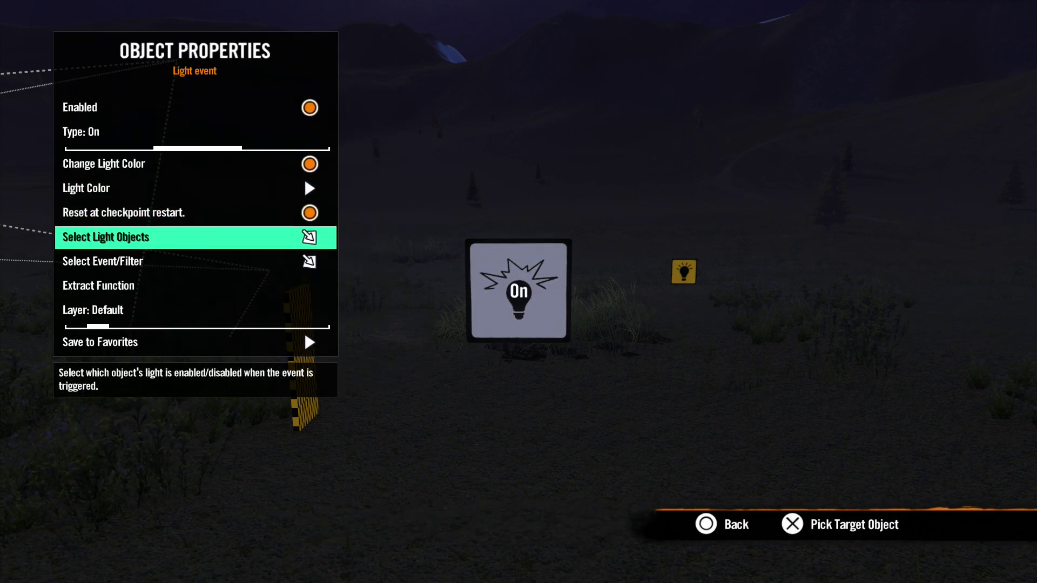
{"action": "key", "text": "Return"}
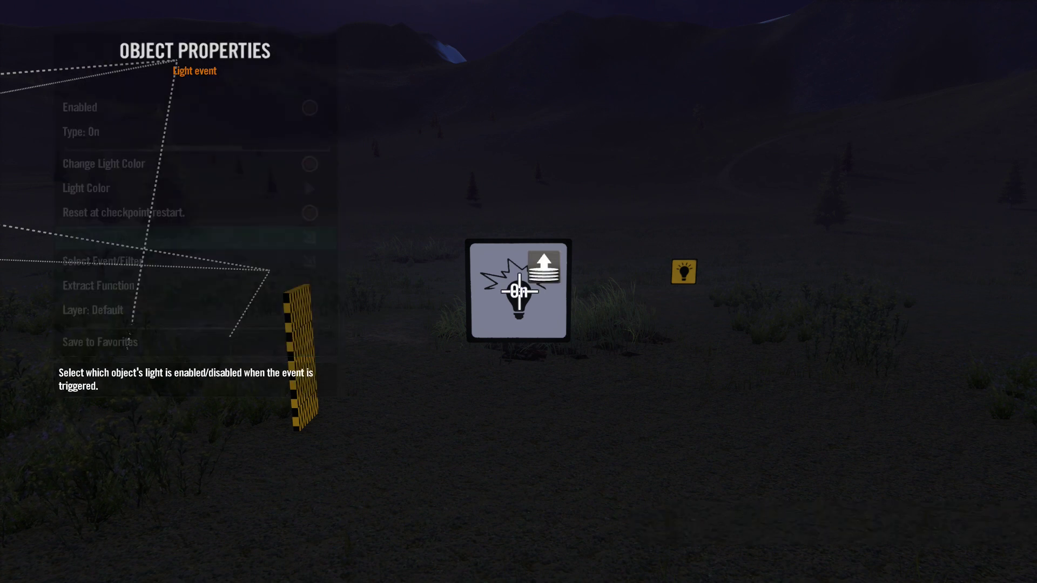
{"action": "left_click", "coordinate": [678, 278]}
{"action": "key", "text": "Escape"}
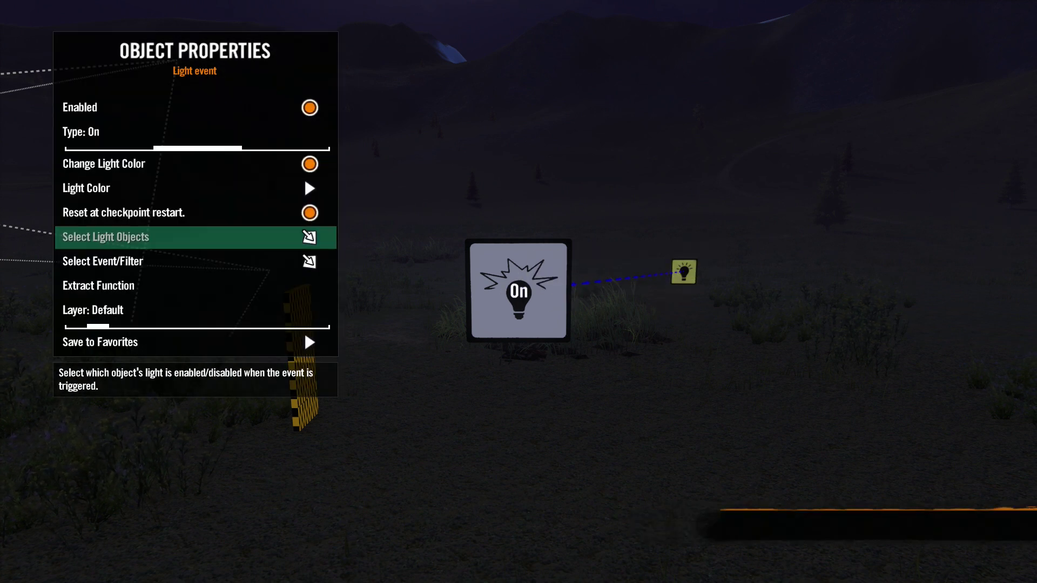
{"action": "key", "text": "Escape"}
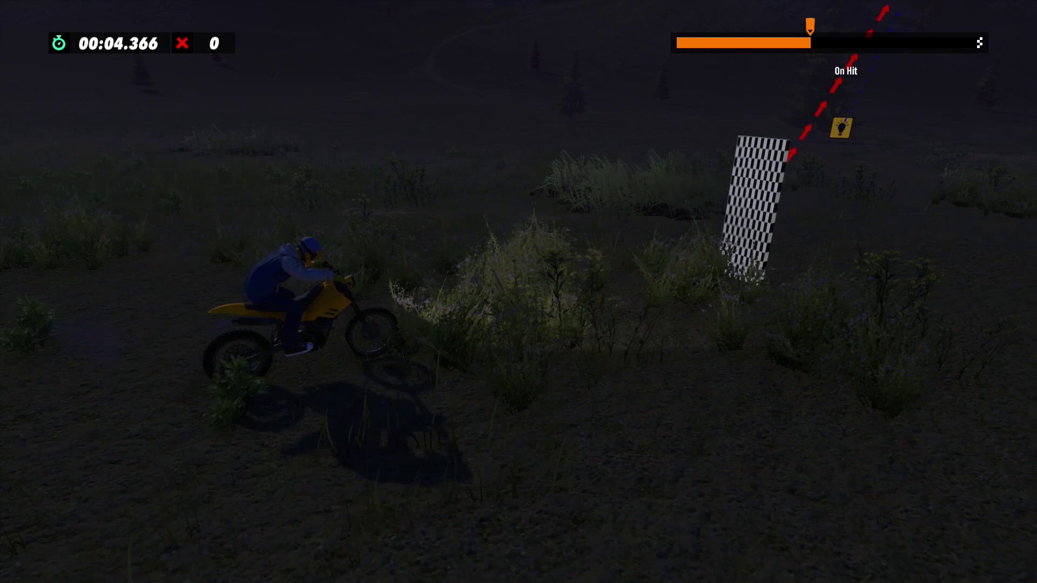
{"action": "key", "text": "Up"}
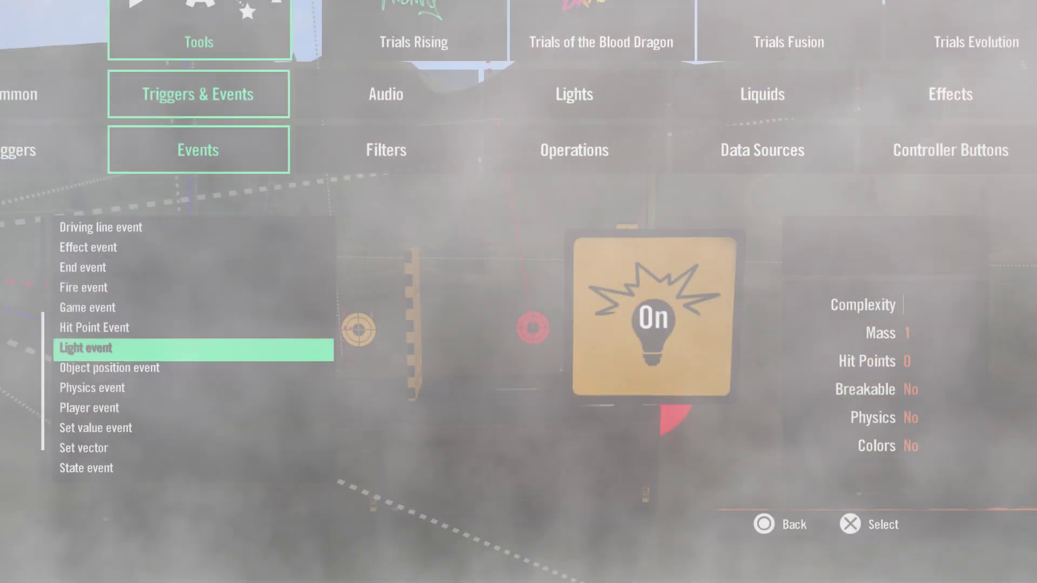
- Place a Physics event between the striped trigger and the upright wooden planks on the container, and open its properties
{"action": "key", "text": "Down"}
{"action": "key", "text": "Down"}
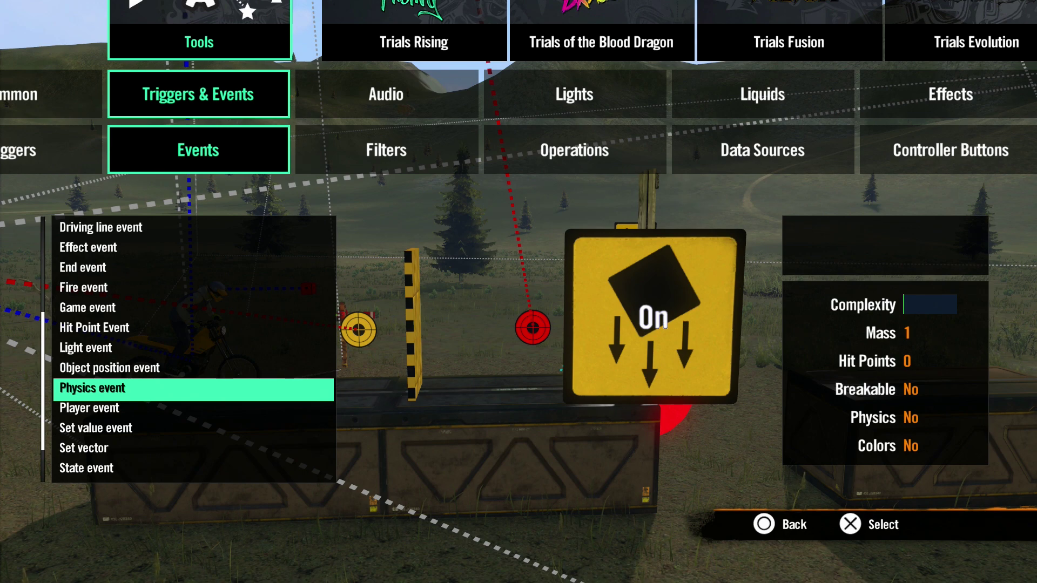
{"action": "key", "text": "Return"}
{"action": "key", "text": "Tab"}
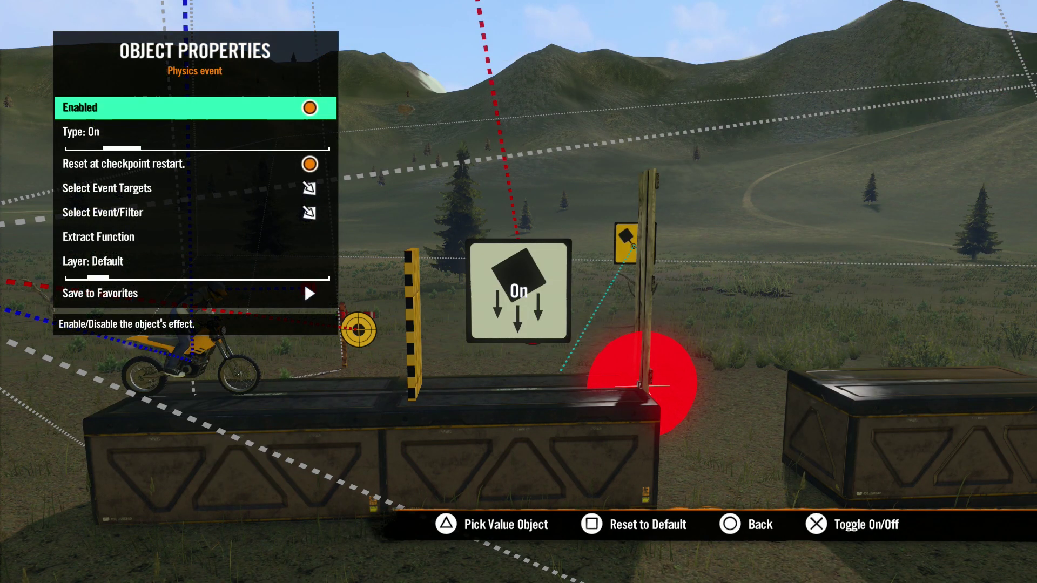
- Cycle through the Physics event's Type options from Off to Decoration only and leave it set to On
{"action": "key", "text": "Down"}
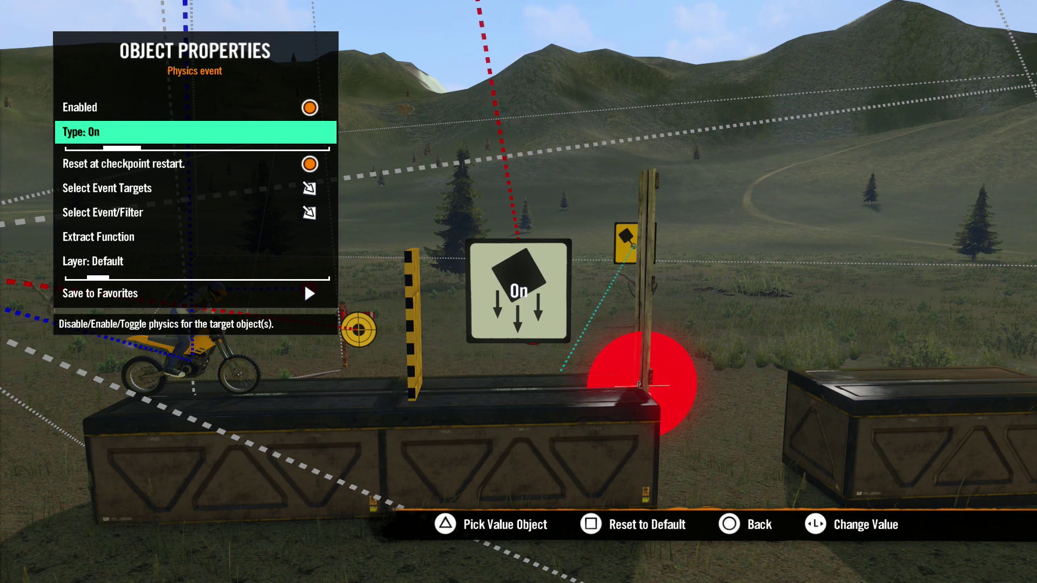
{"action": "key", "text": "Left"}
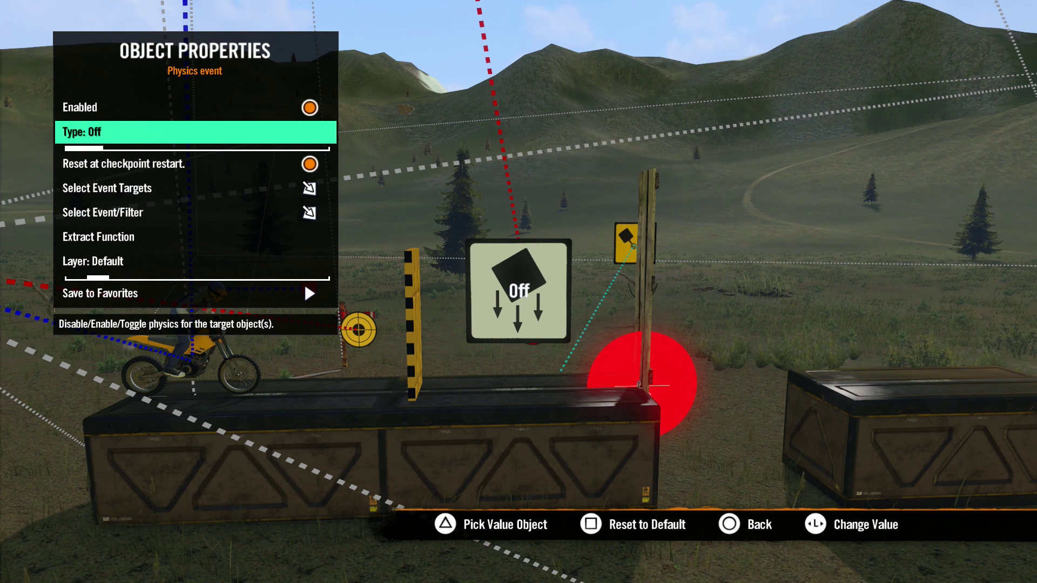
{"action": "key", "text": "Right"}
{"action": "key", "text": "Right"}
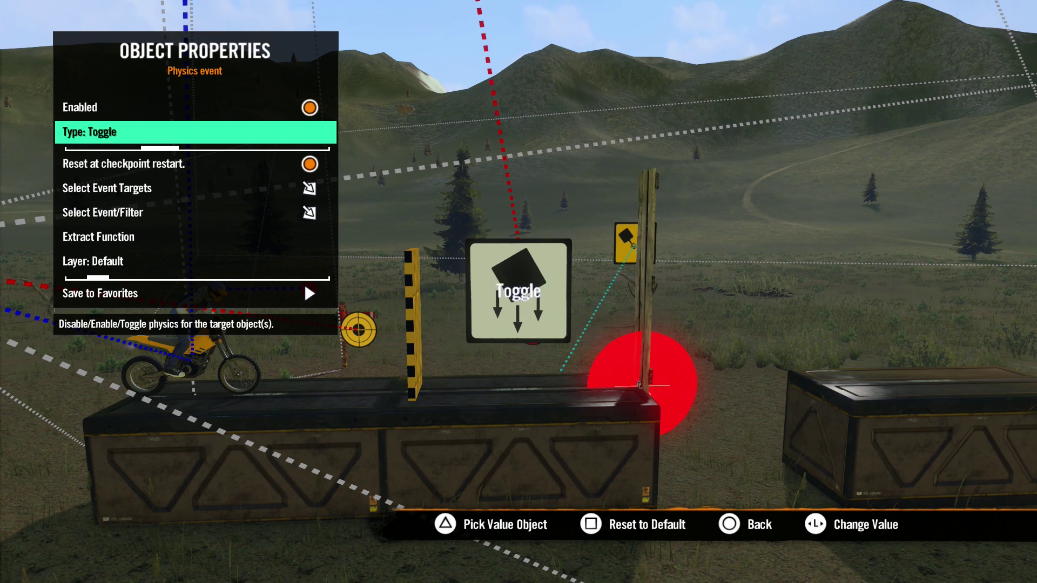
{"action": "key", "text": "Right"}
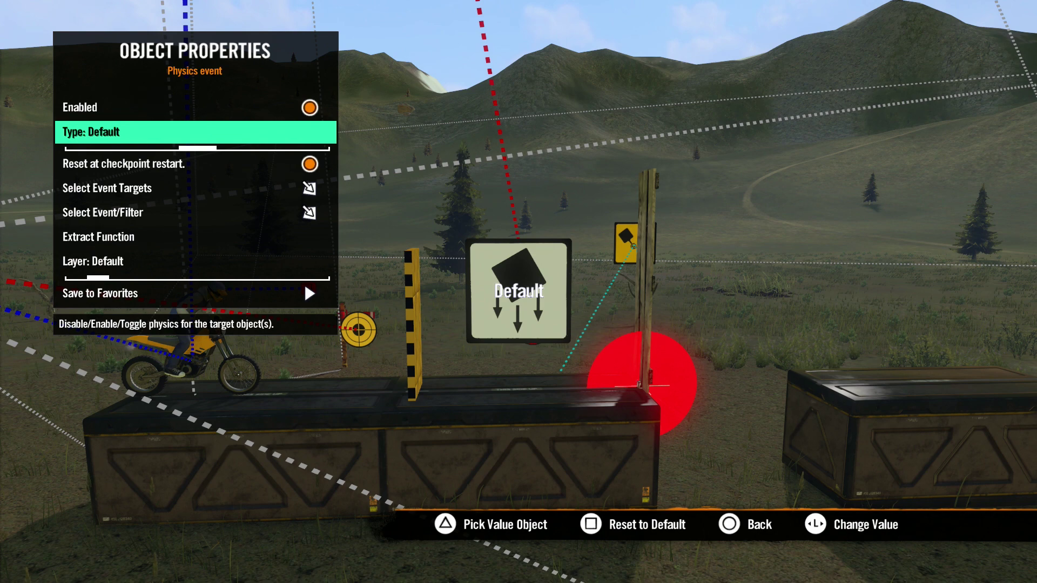
{"action": "key", "text": "Right"}
{"action": "key", "text": "Right"}
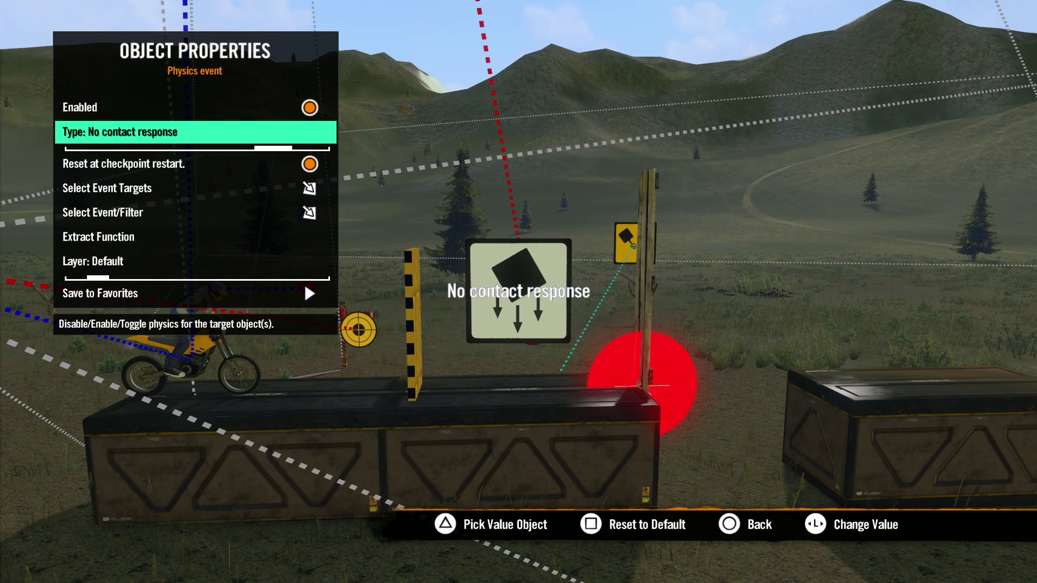
{"action": "key", "text": "Right"}
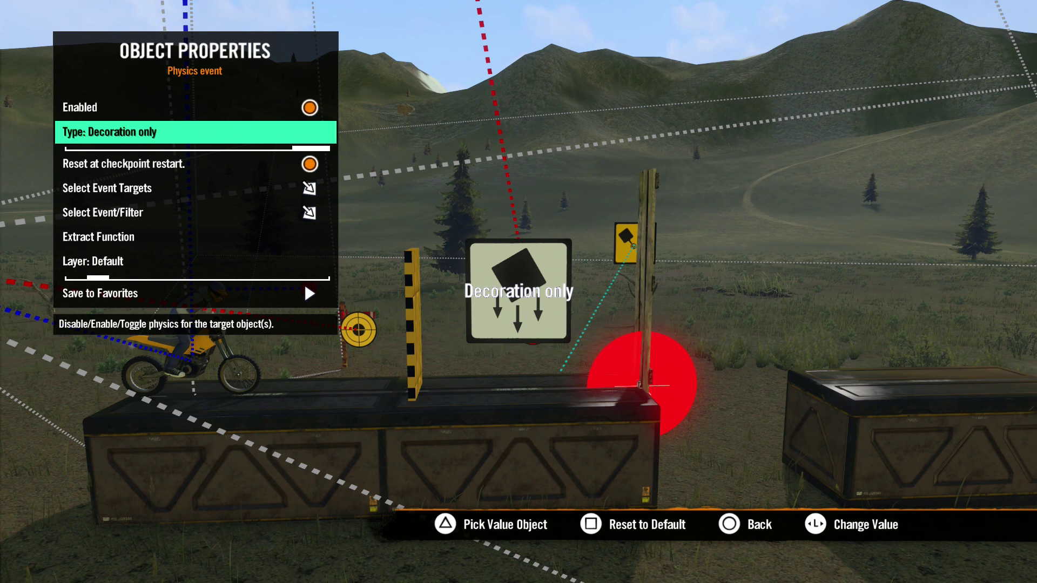
{"action": "key", "text": "Left"}
{"action": "key", "text": "Left"}
{"action": "key", "text": "Left"}
{"action": "key", "text": "Left"}
{"action": "key", "text": "Left"}
{"action": "key", "text": "Left"}
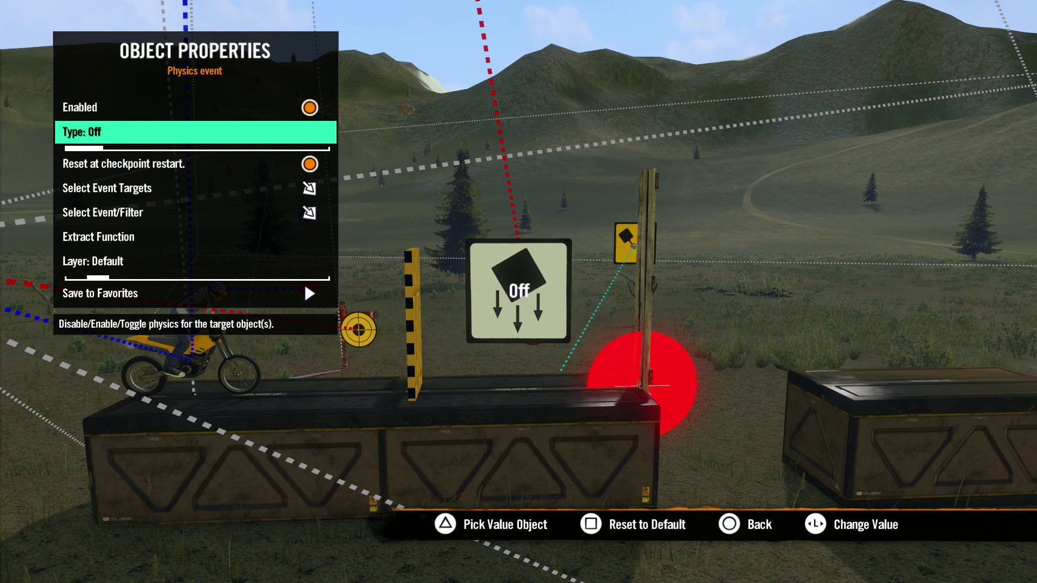
{"action": "key", "text": "Right"}
- Assign the upright wooden planks as the Physics event's target and close its properties
{"action": "key", "text": "Down"}
{"action": "key", "text": "Down"}
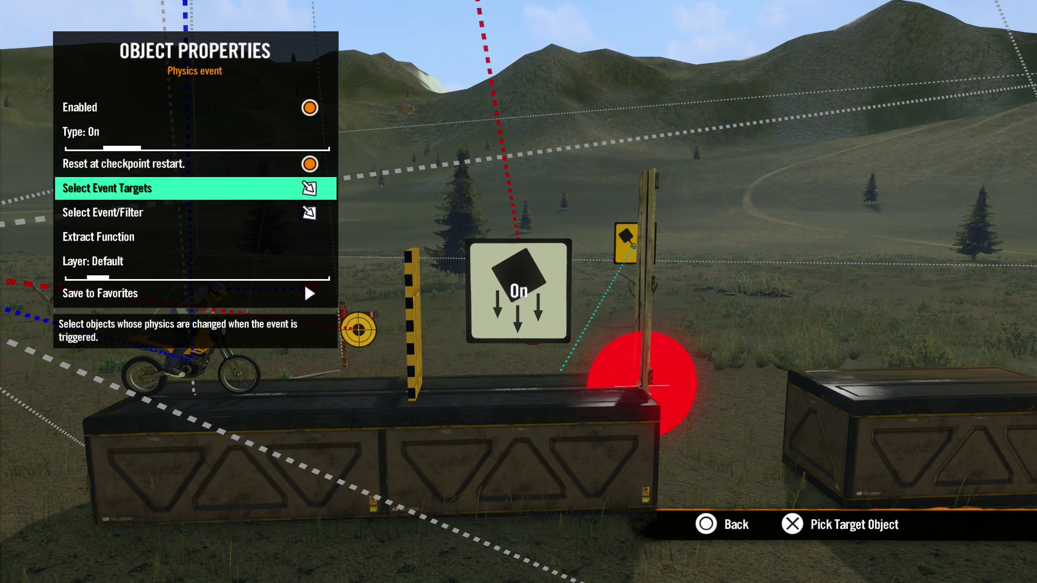
{"action": "key", "text": "Return"}
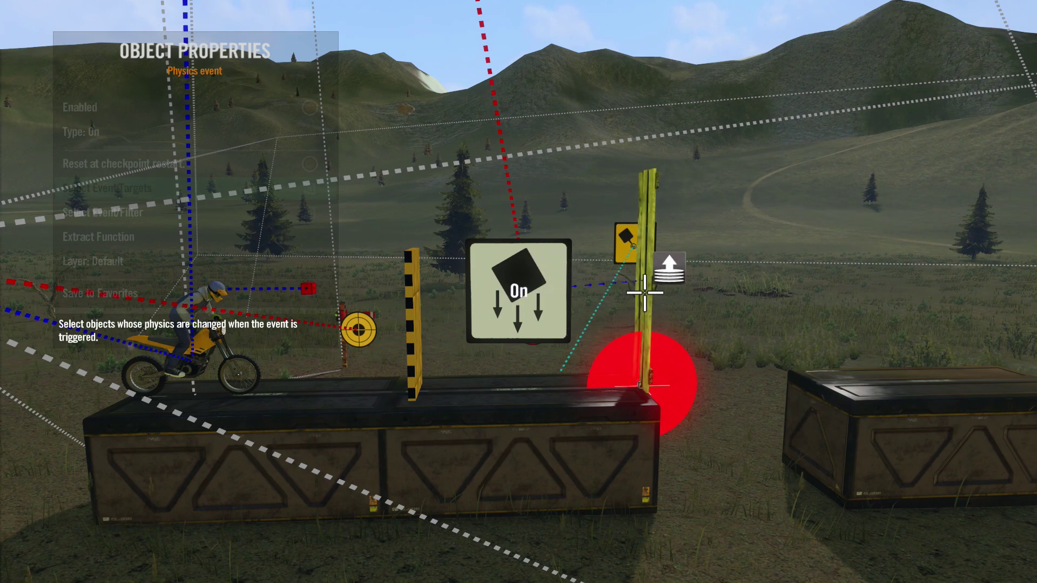
{"action": "key", "text": "Return"}
{"action": "key", "text": "Escape"}
{"action": "key", "text": "Escape"}
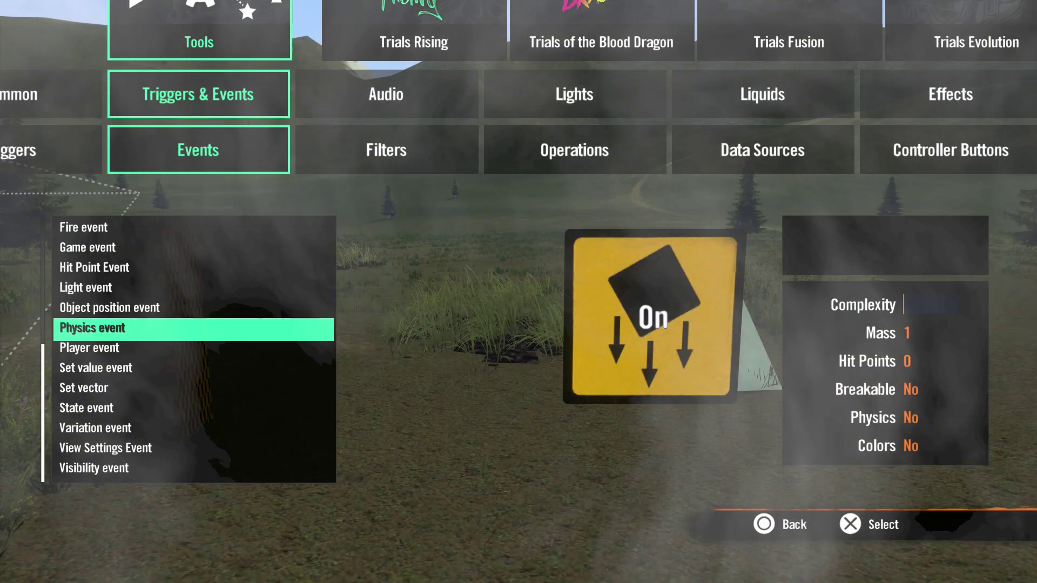
- Place a Variation event between the striped trigger and the white ramp, and open its properties
{"action": "key", "text": "Down"}
{"action": "key", "text": "Down"}
{"action": "key", "text": "Down"}
{"action": "key", "text": "Down"}
{"action": "key", "text": "Down"}
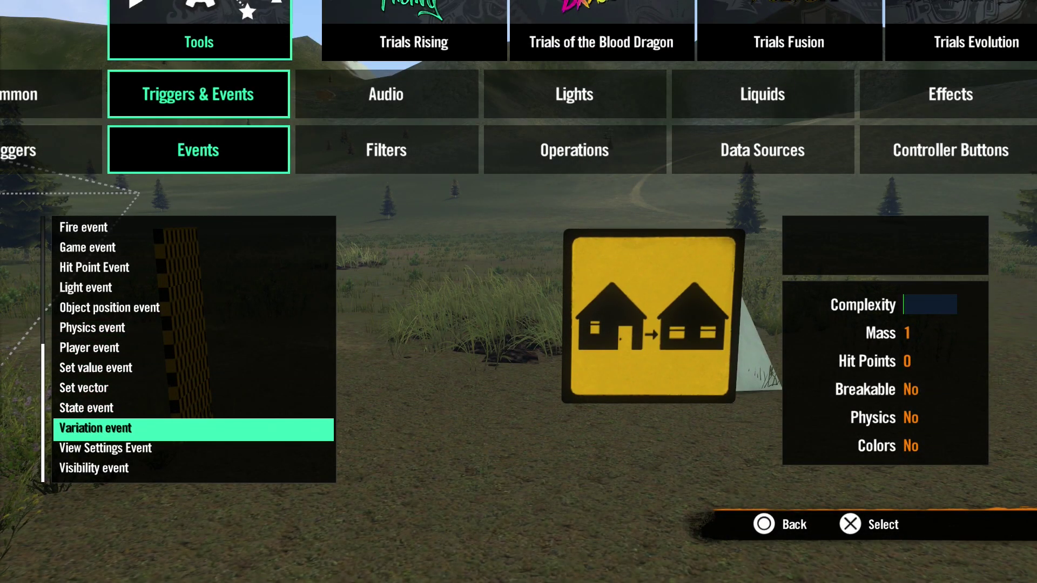
{"action": "key", "text": "Return"}
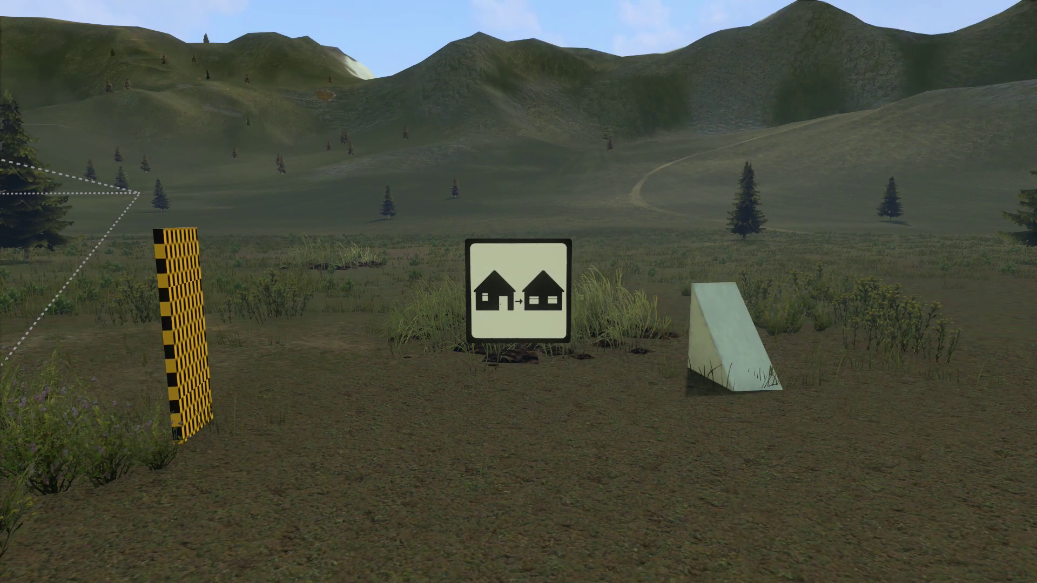
{"action": "key", "text": "Return"}
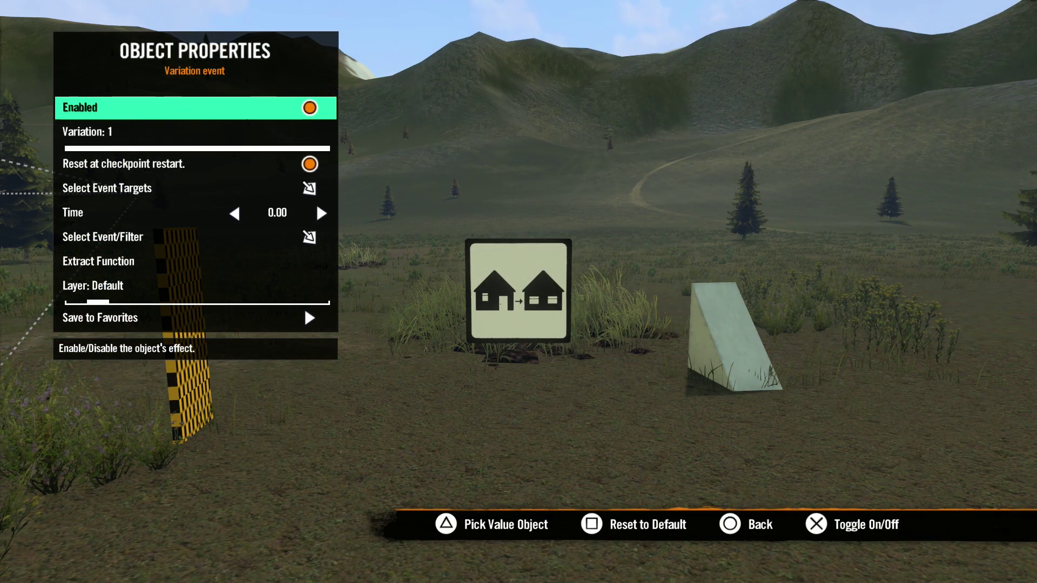
- Assign the white ramp as the Variation event's target
{"action": "key", "text": "Down"}
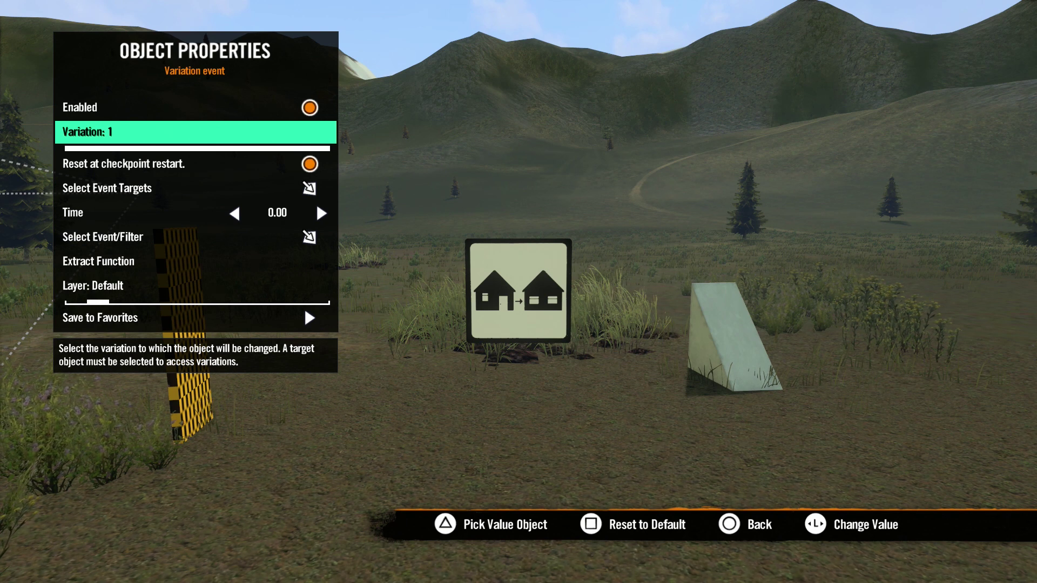
{"action": "key", "text": "Down"}
{"action": "key", "text": "Down"}
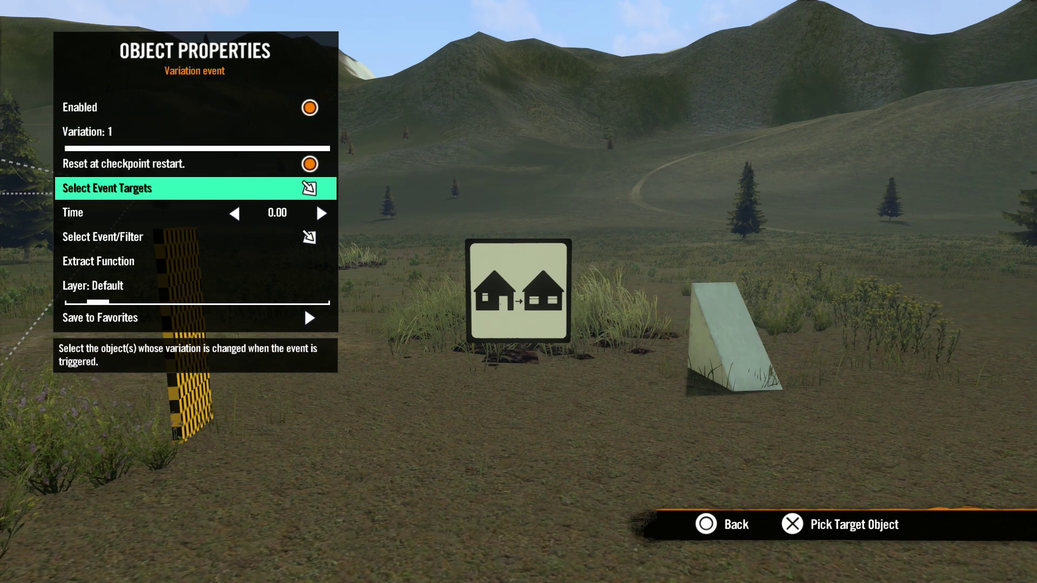
{"action": "key", "text": "Return"}
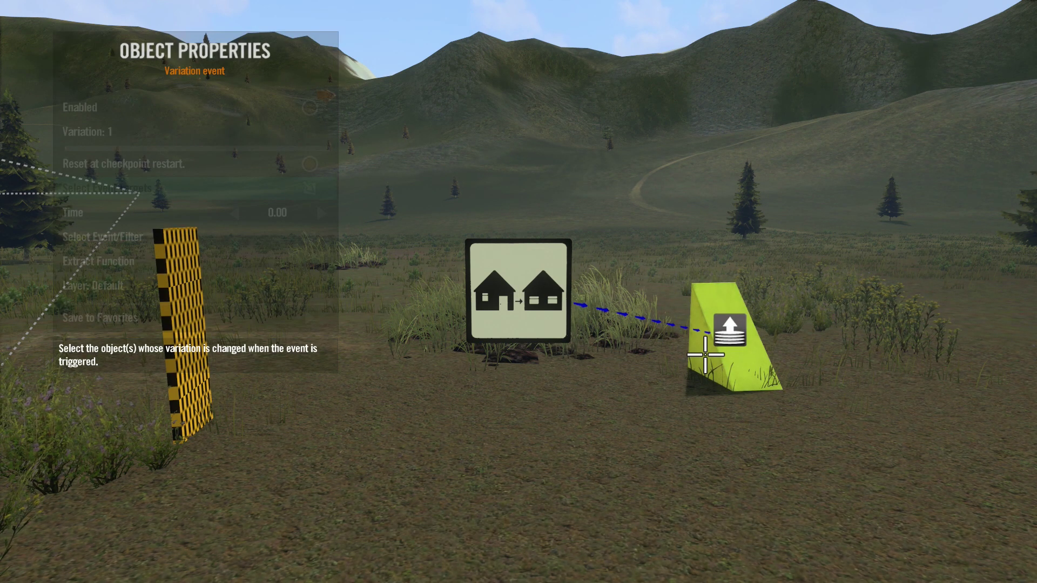
{"action": "key", "text": "Return"}
- Set the Variation event's variation to 4 and go through its checkpoint reset and target options
{"action": "key", "text": "Up"}
{"action": "key", "text": "Up"}
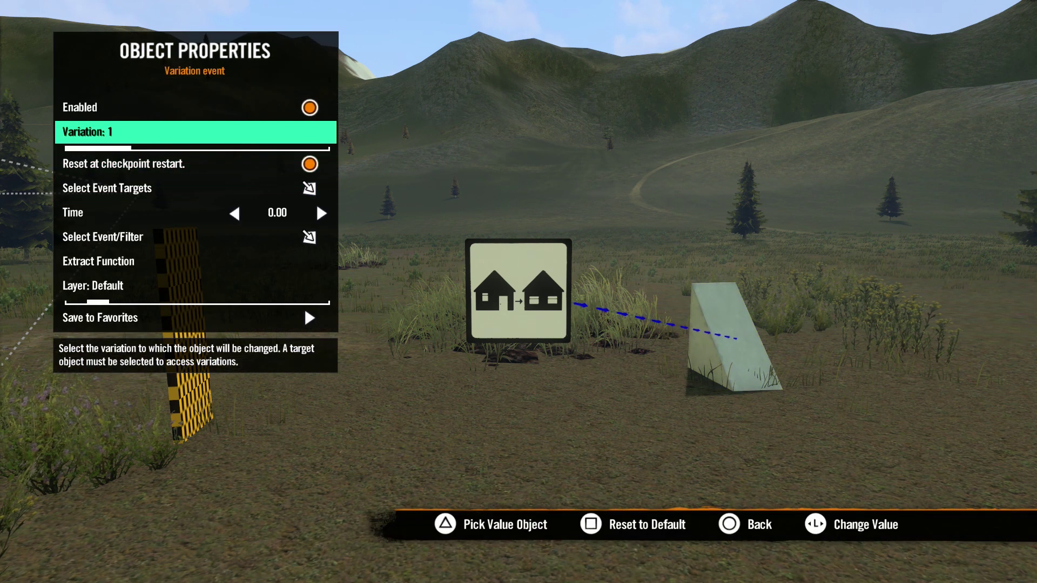
{"action": "key", "text": "Right"}
{"action": "key", "text": "Right"}
{"action": "key", "text": "Right"}
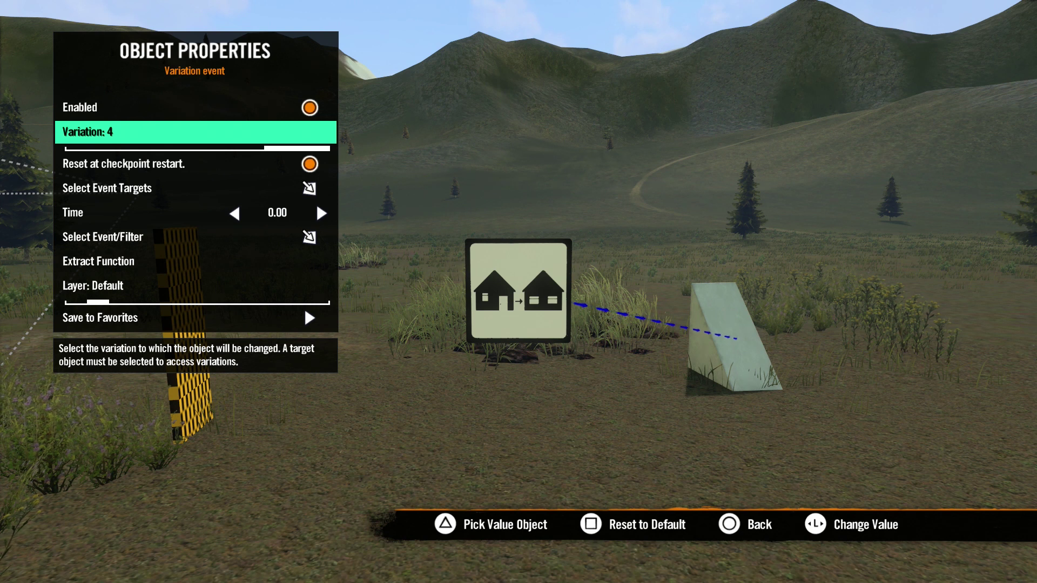
{"action": "key", "text": "Down"}
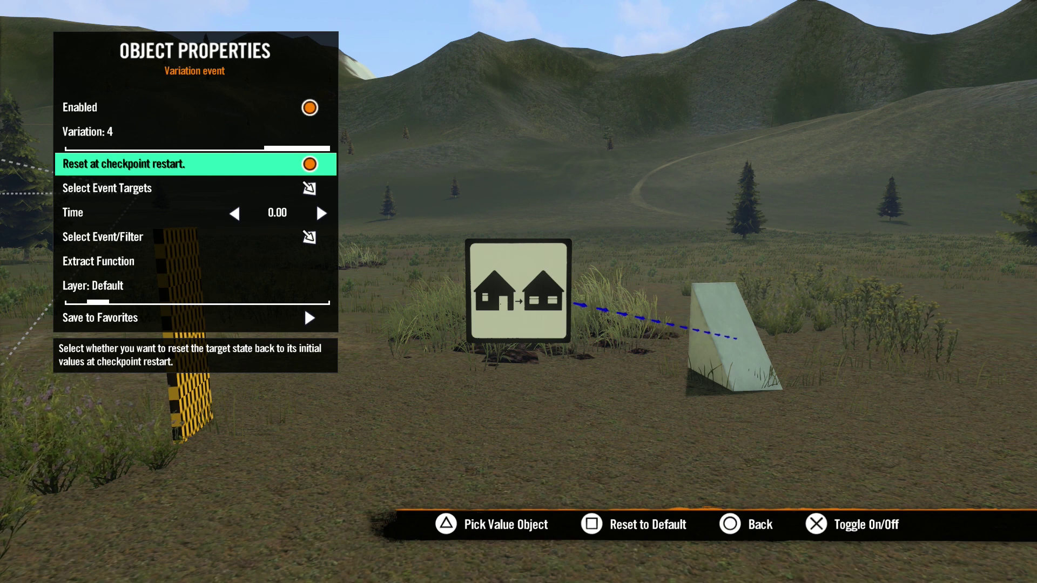
{"action": "key", "text": "Down"}
{"action": "key", "text": "Down"}
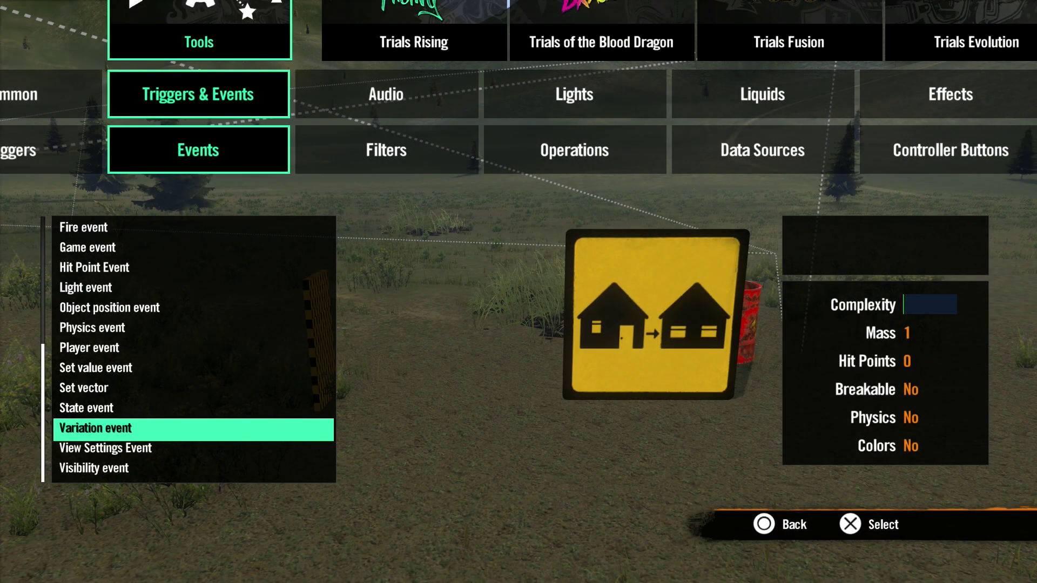
- Place a Visibility event between the striped trigger and the red barrel, and open its properties at the Visibility option
{"action": "key", "text": "Down"}
{"action": "key", "text": "Down"}
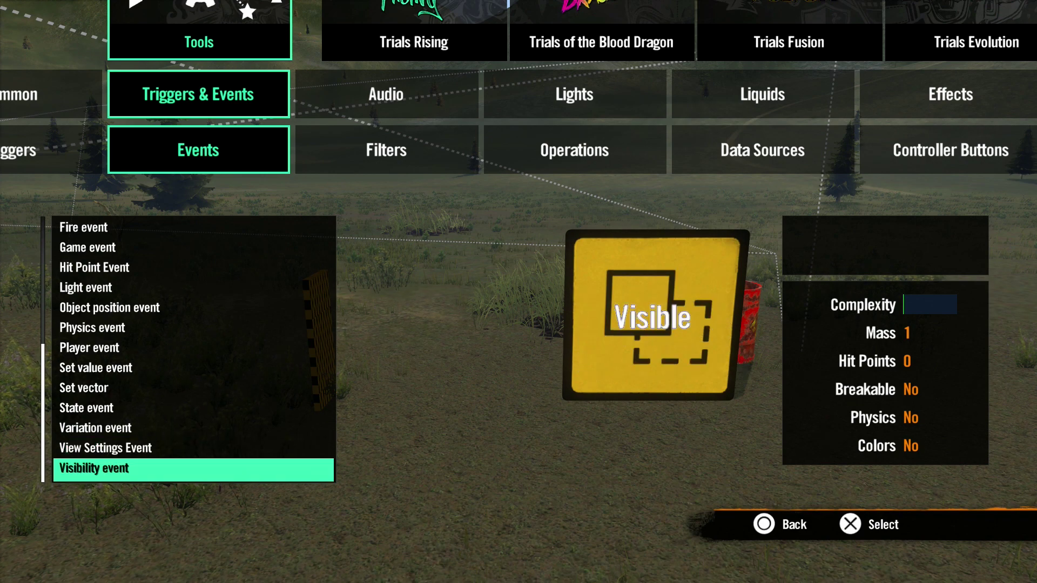
{"action": "key", "text": "Return"}
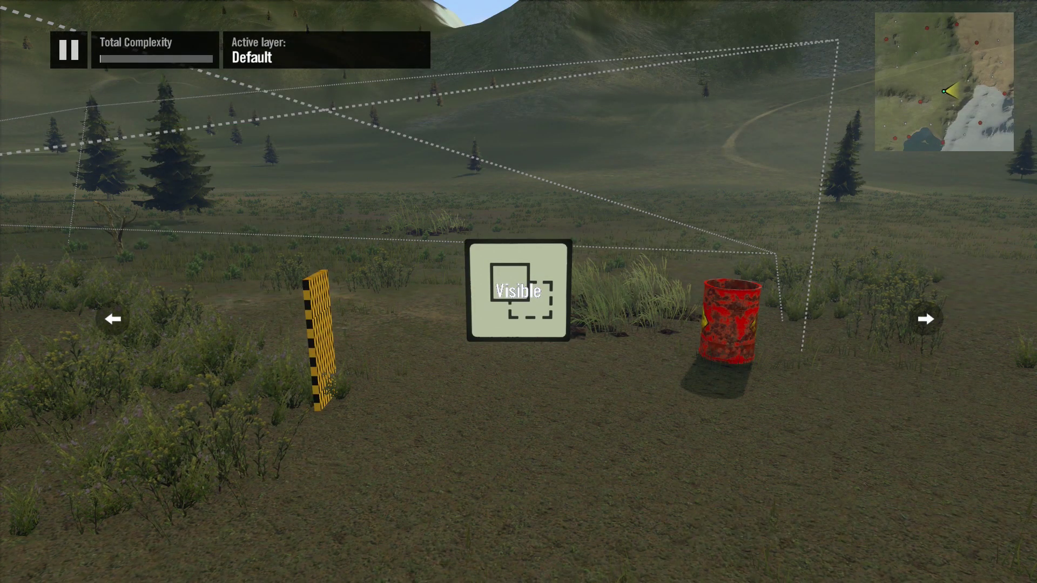
{"action": "key", "text": "Return"}
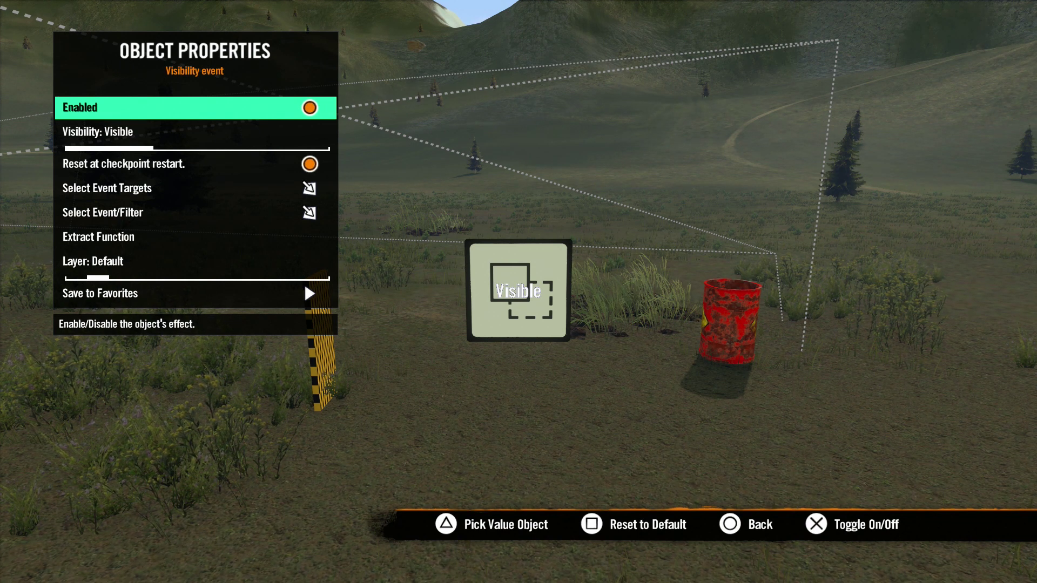
{"action": "key", "text": "Down"}
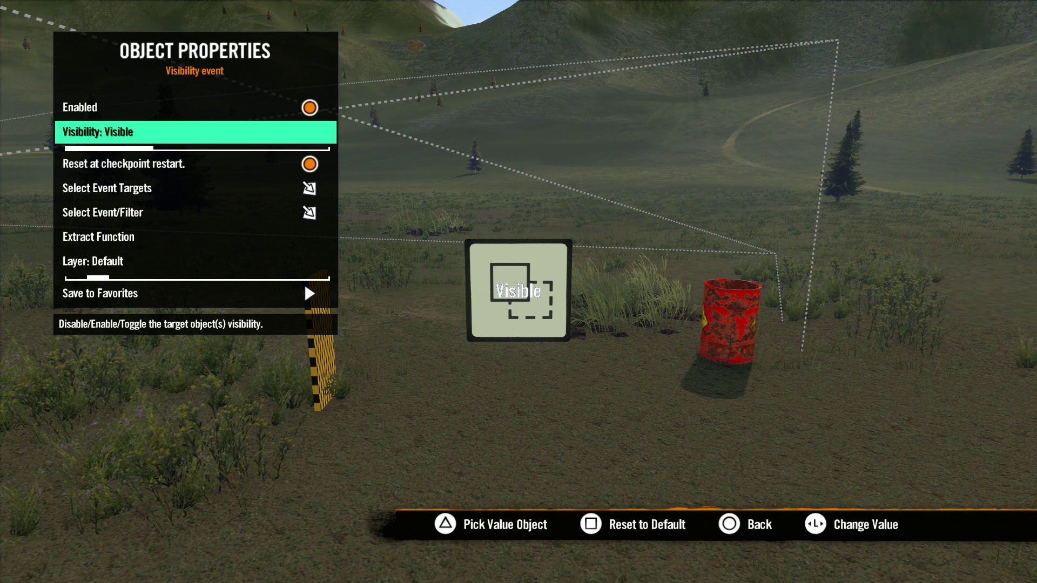